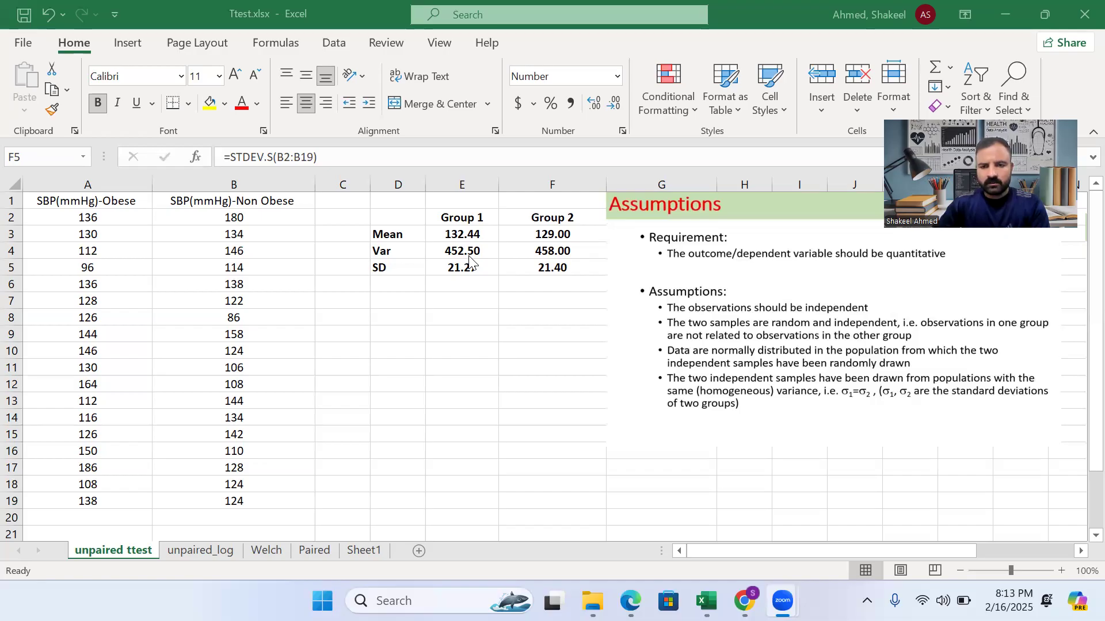
pyautogui.click(473, 356)
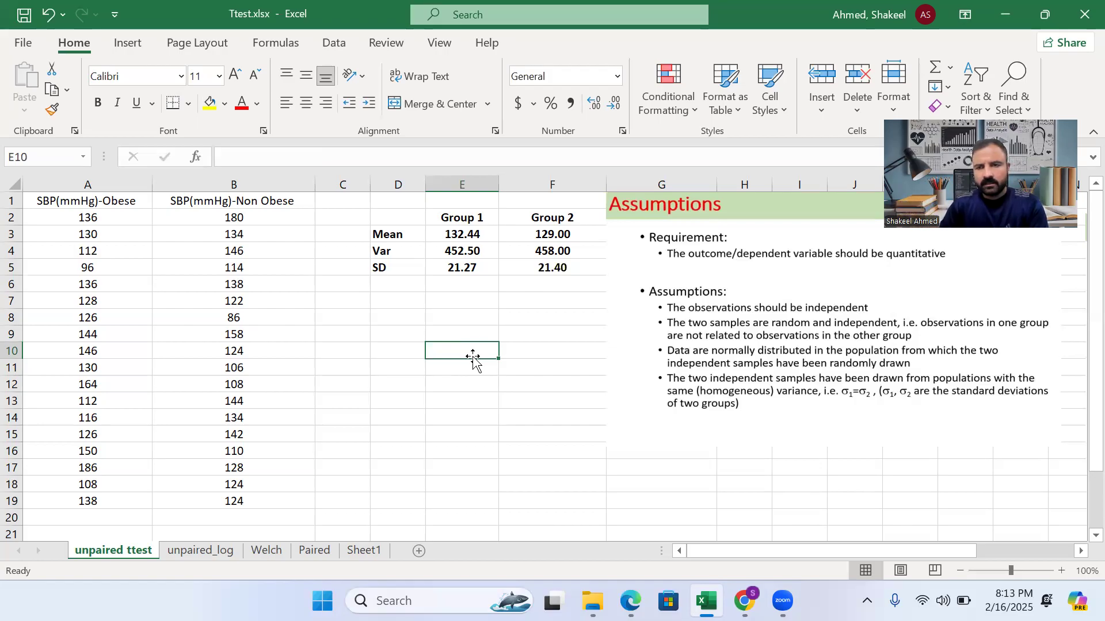
pyautogui.click(372, 331)
pyautogui.click(377, 317)
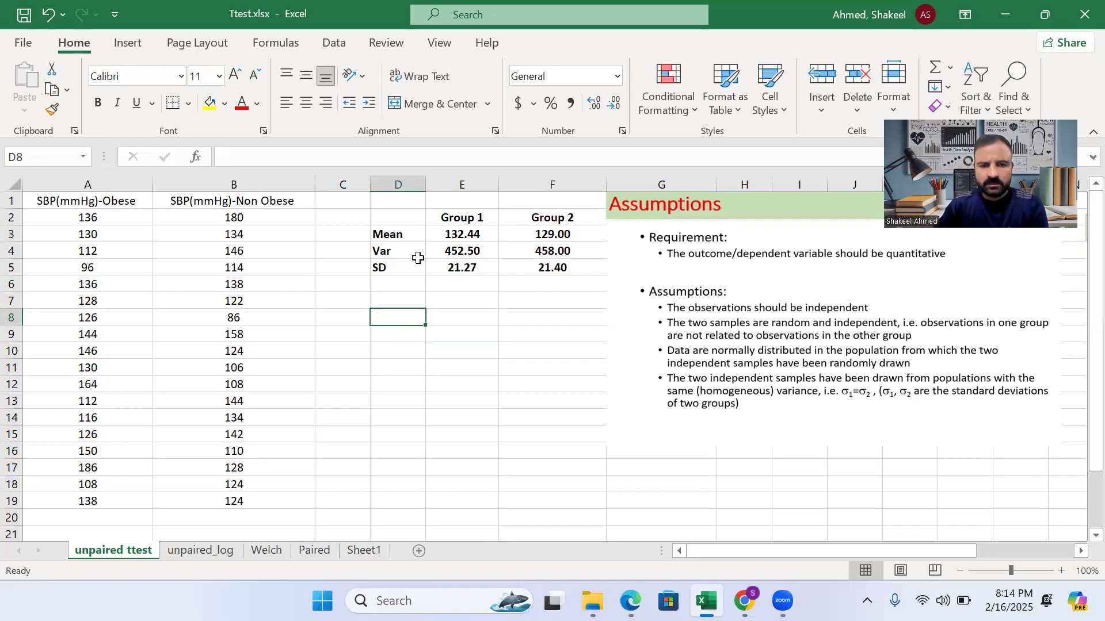
# Move the Assumptions picture clear of column G and enter the heading Diff in cell G2.
pyautogui.moveTo(746, 203); pyautogui.dragTo(933, 218)
pyautogui.click(633, 218)
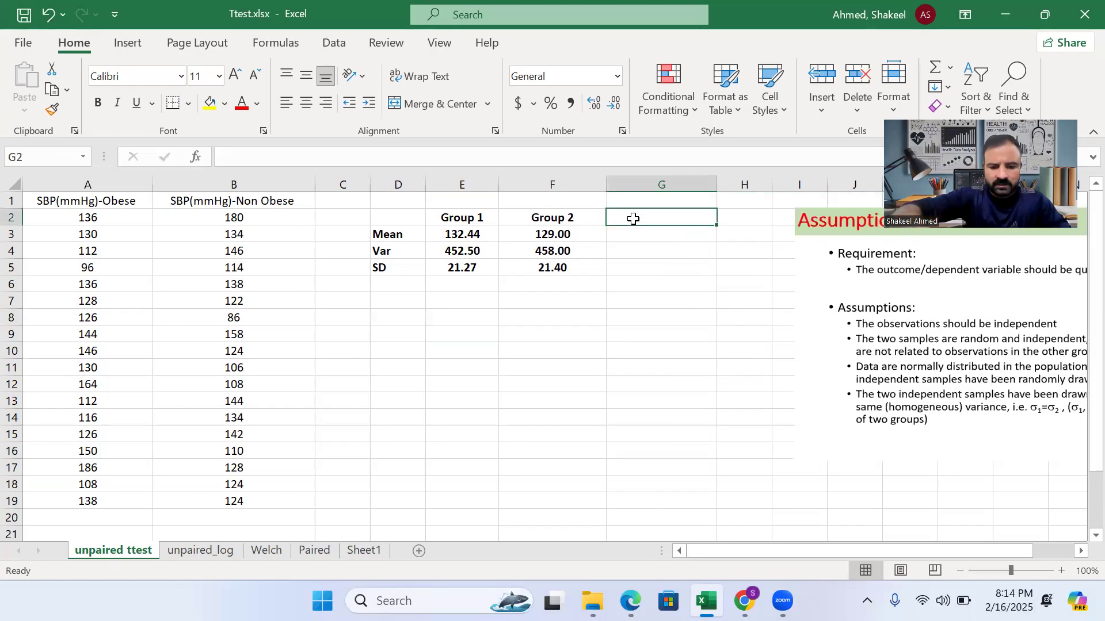
pyautogui.write('Diff')
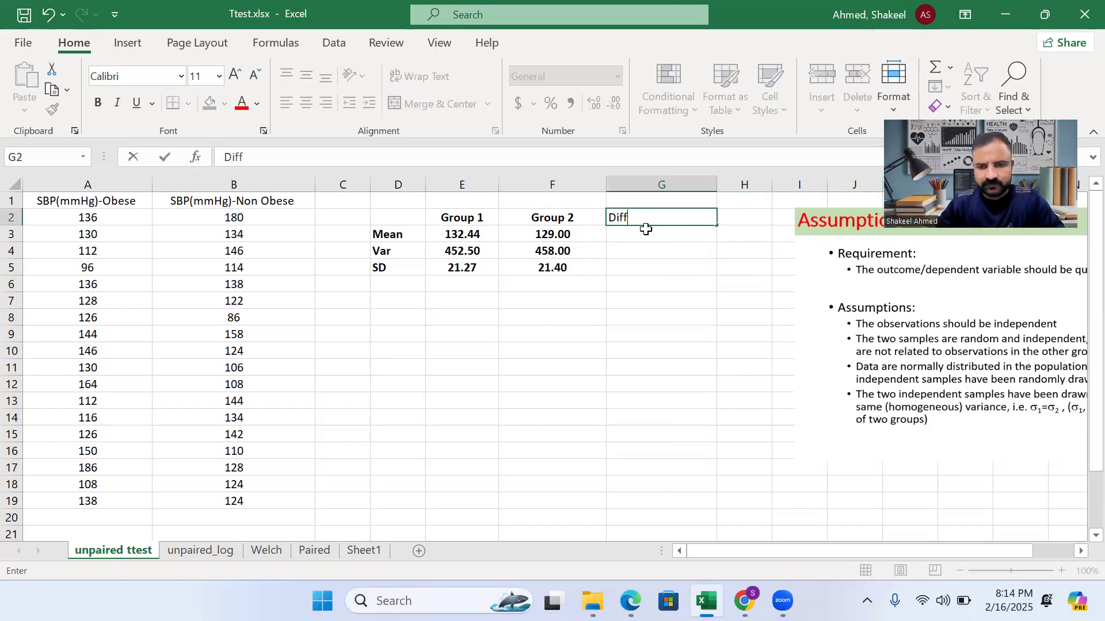
pyautogui.press('Return')
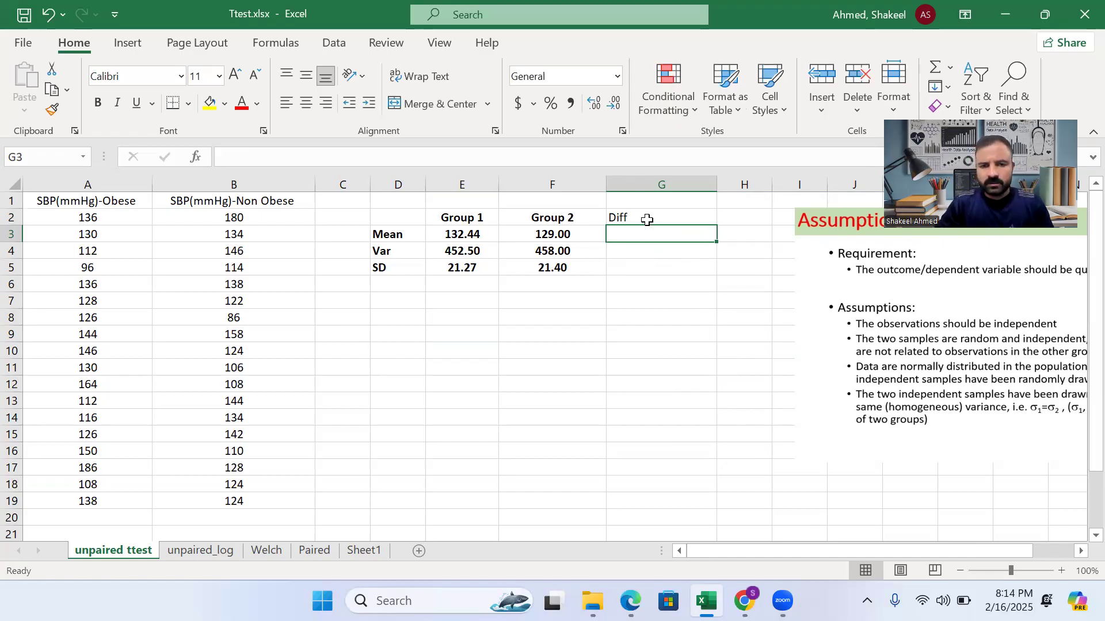
# Calculate the difference between the two group means in G3 with the formula =E3-F3.
pyautogui.write('=')
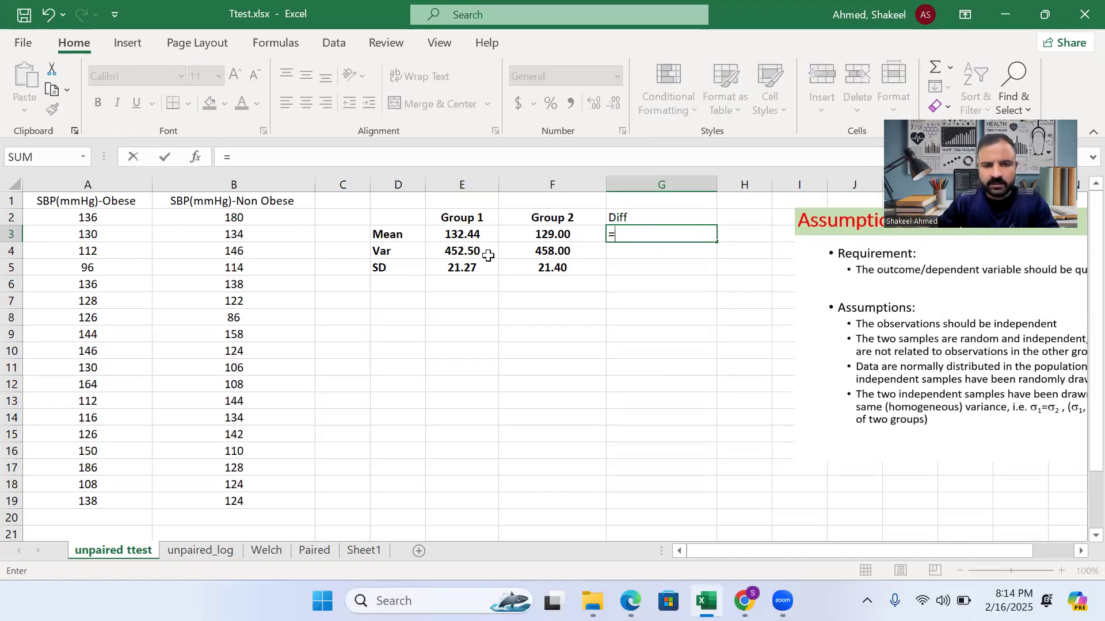
pyautogui.click(458, 232)
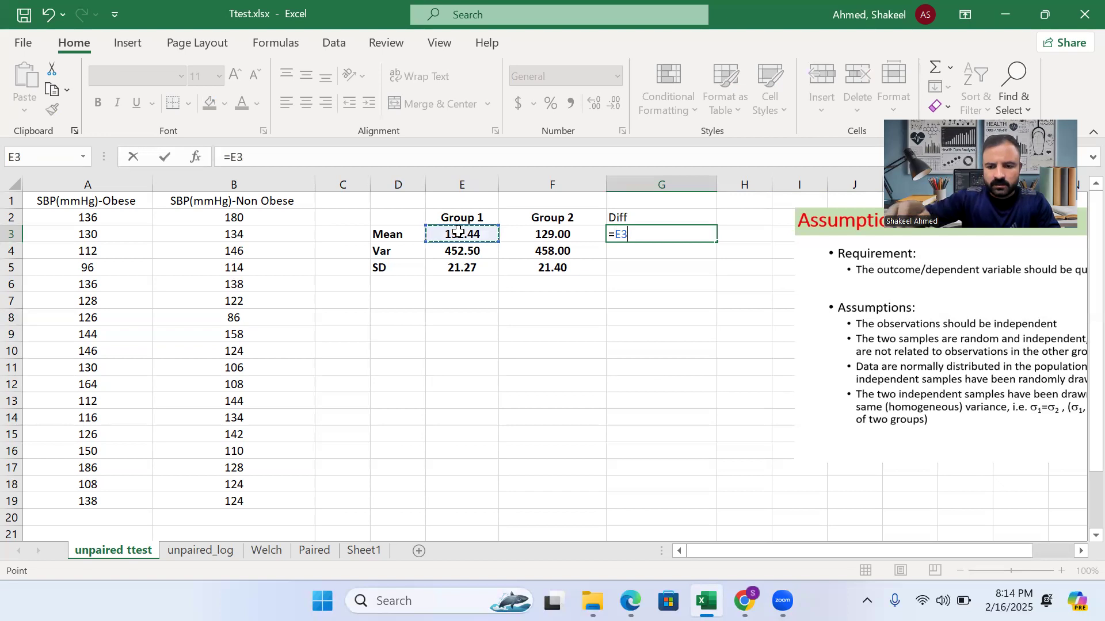
pyautogui.write('-')
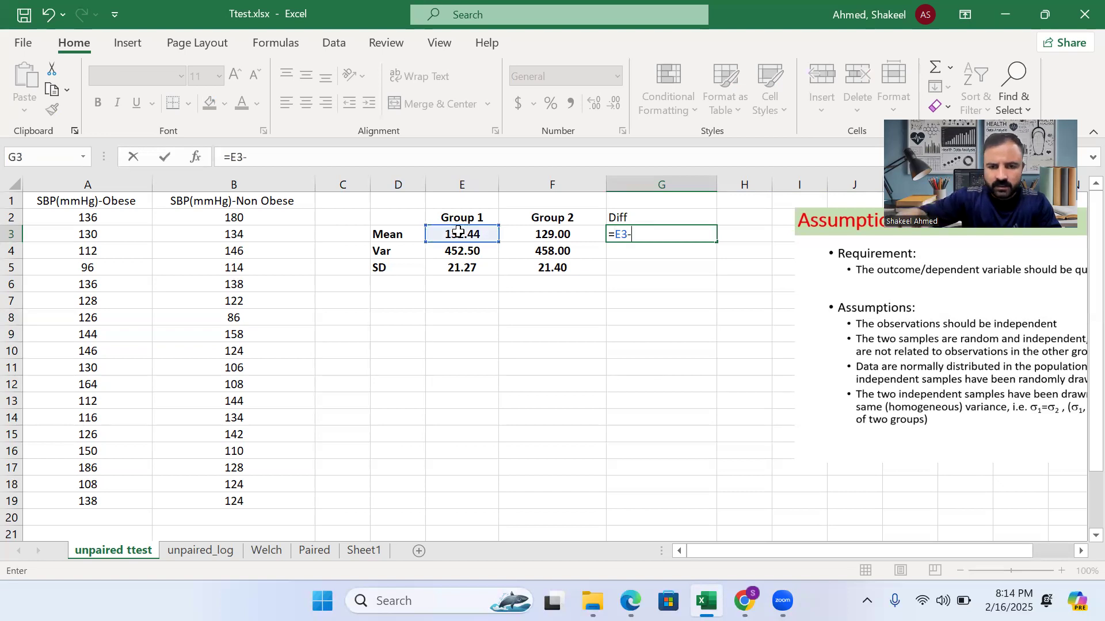
pyautogui.click(534, 232)
pyautogui.press('Return')
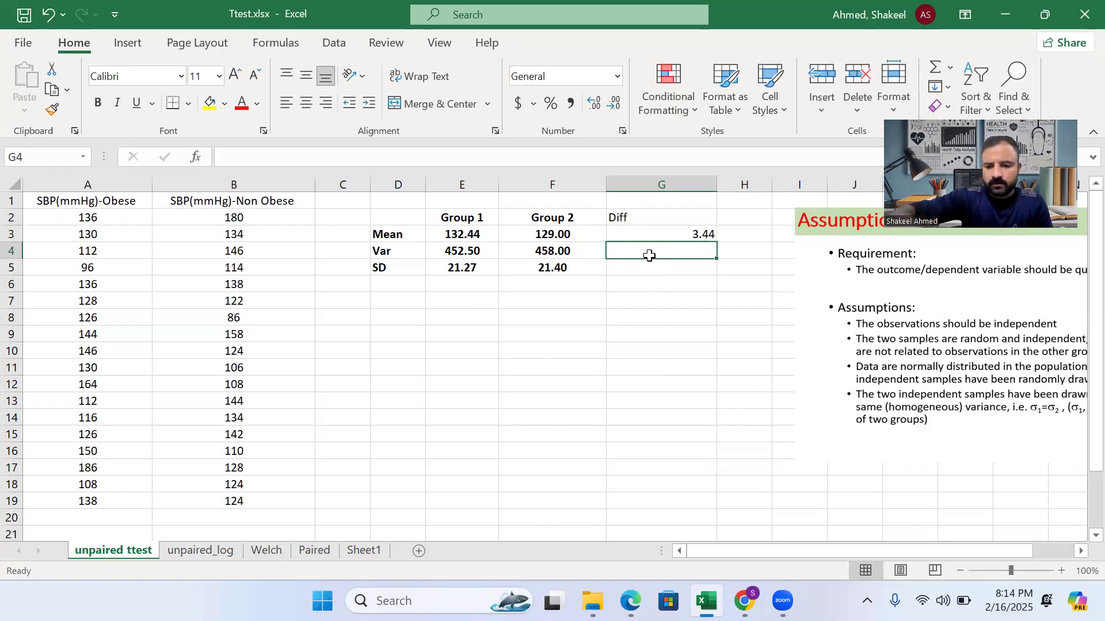
# Enter the sample size 18 for each group below the SD row, in cells E6 and F6.
pyautogui.write('=')
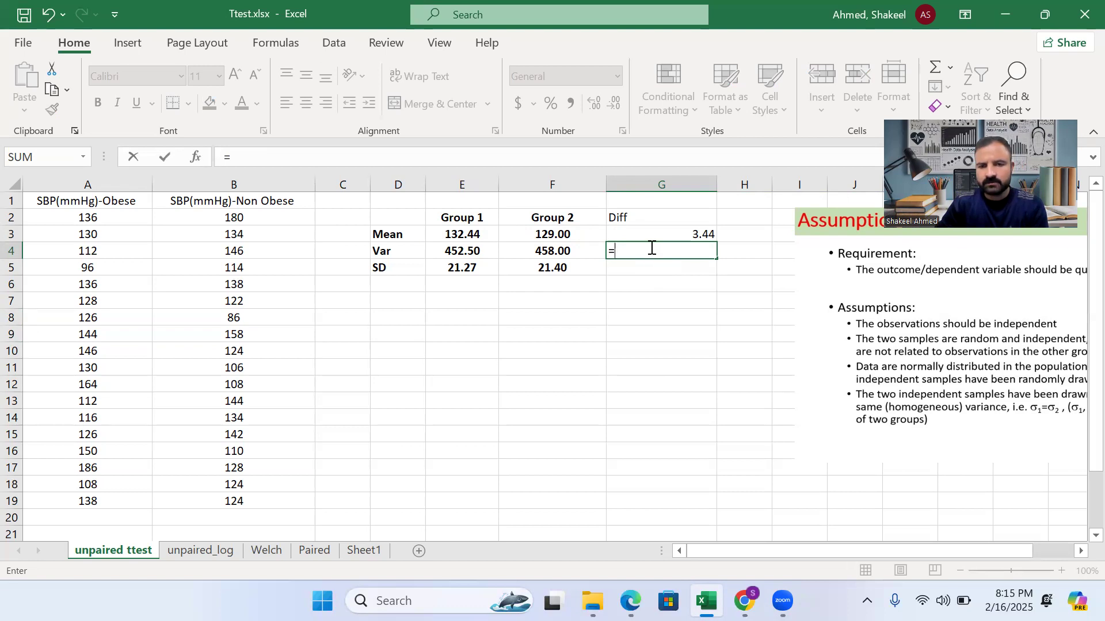
pyautogui.press('BackSpace')
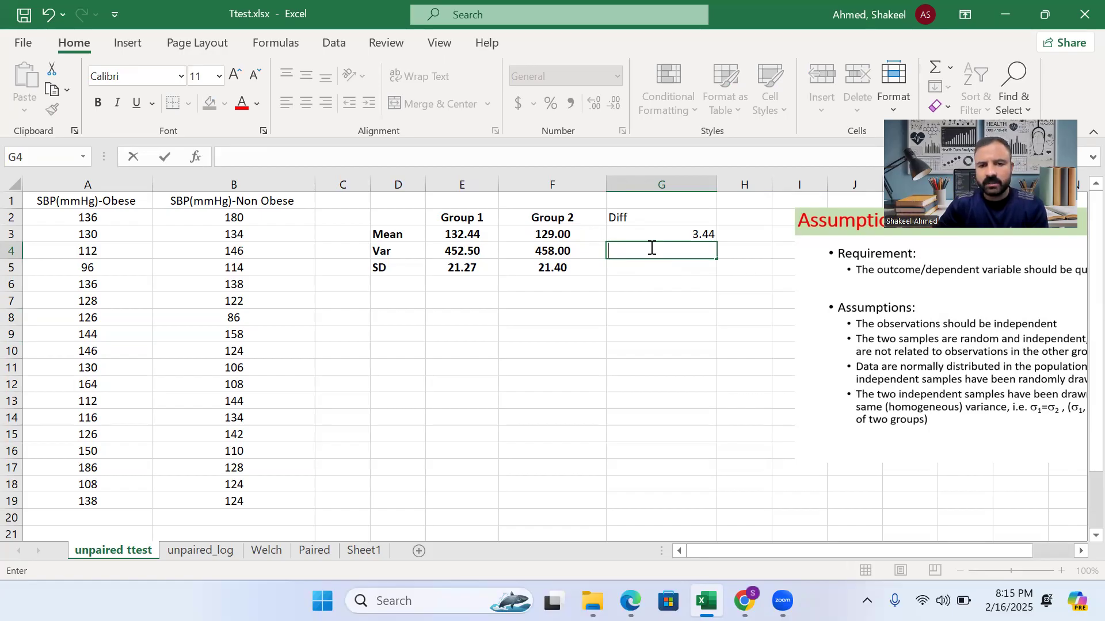
pyautogui.click(481, 280)
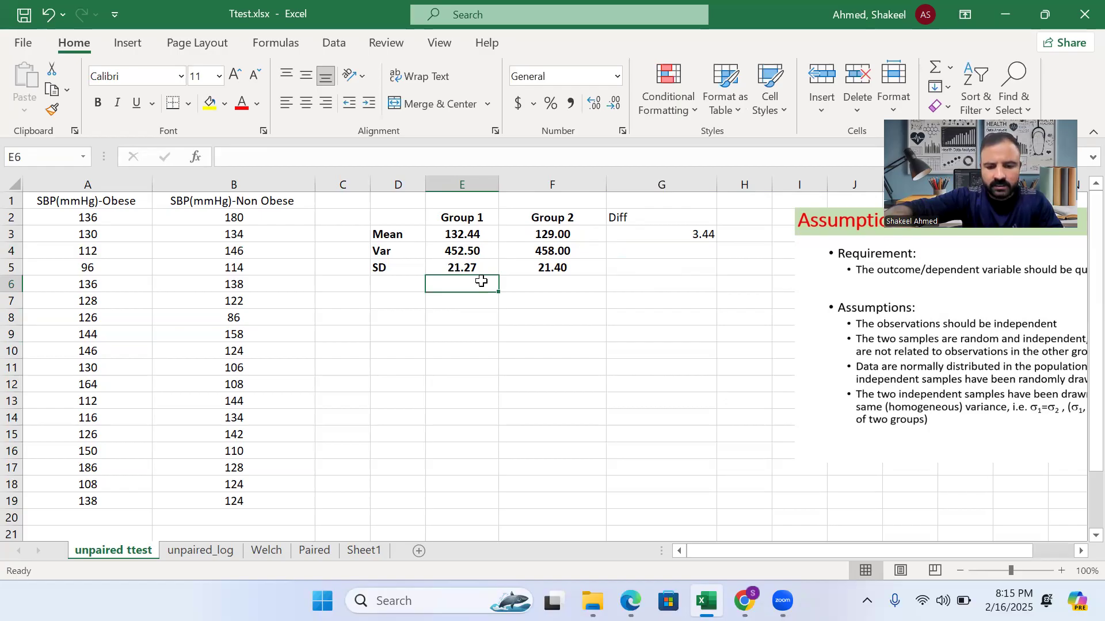
pyautogui.write('18')
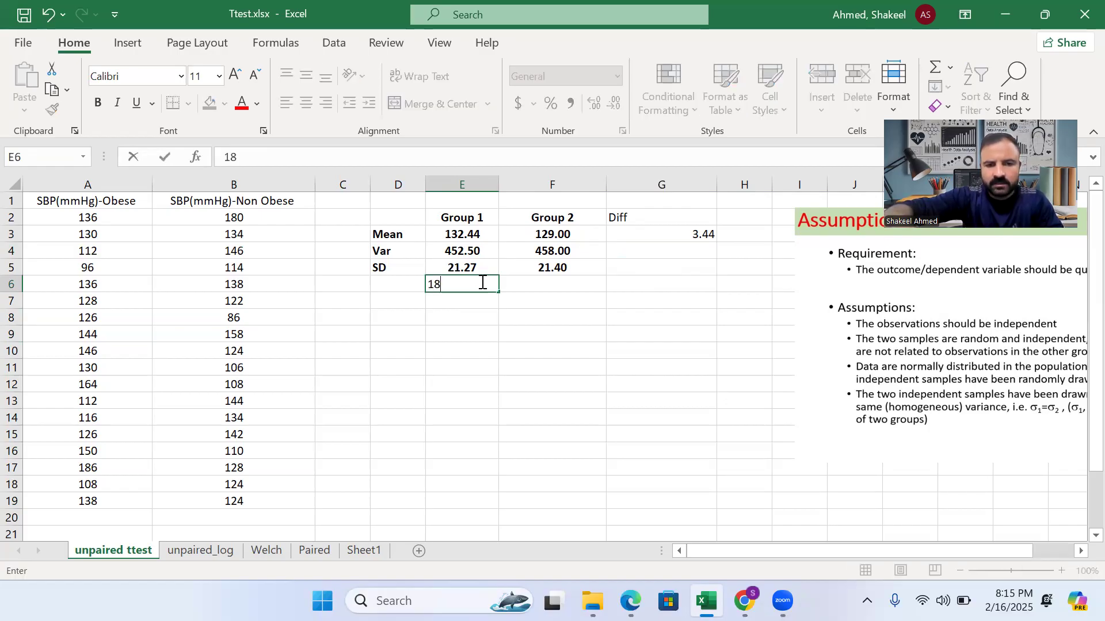
pyautogui.click(560, 286)
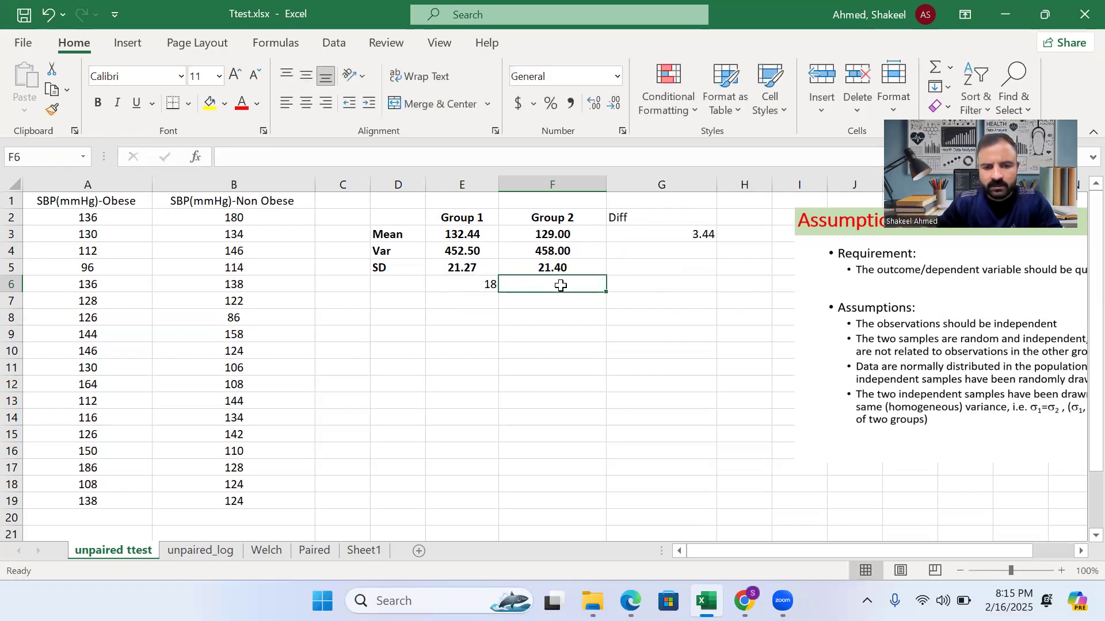
pyautogui.write('18')
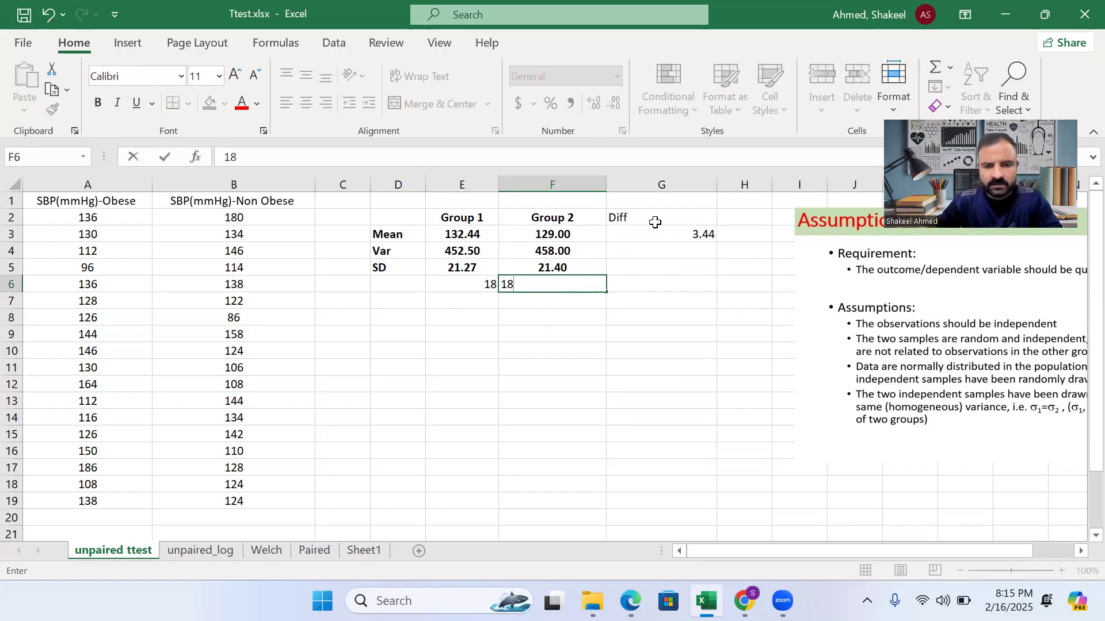
pyautogui.click(475, 305)
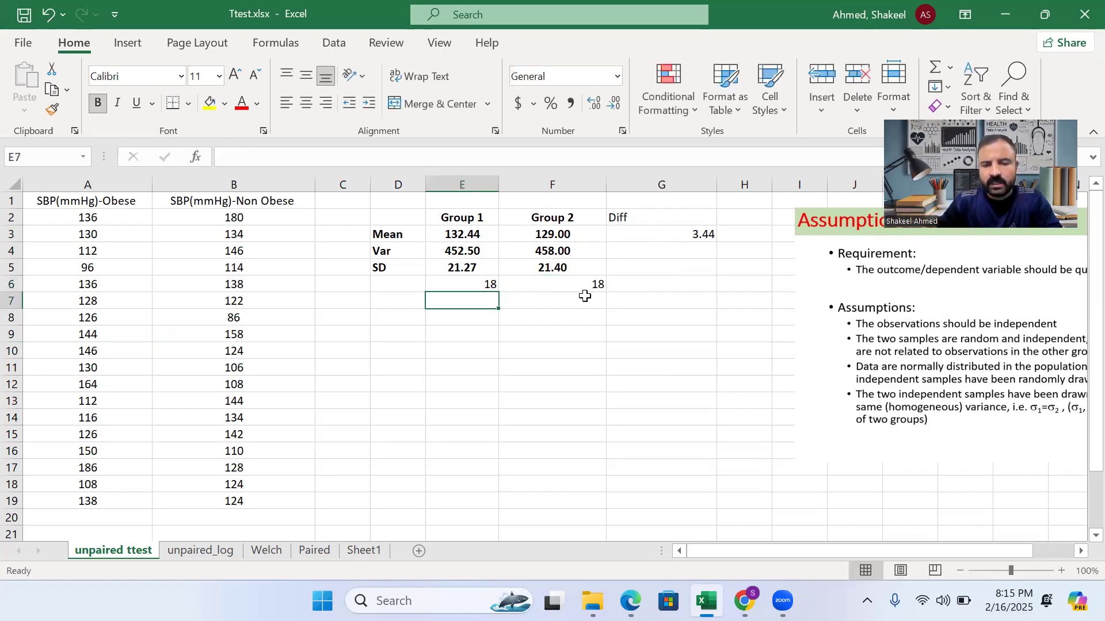
# Calculate the pooled variance of the two groups in G4 with the formula =(17*E4+17*F4)/34.
pyautogui.click(646, 251)
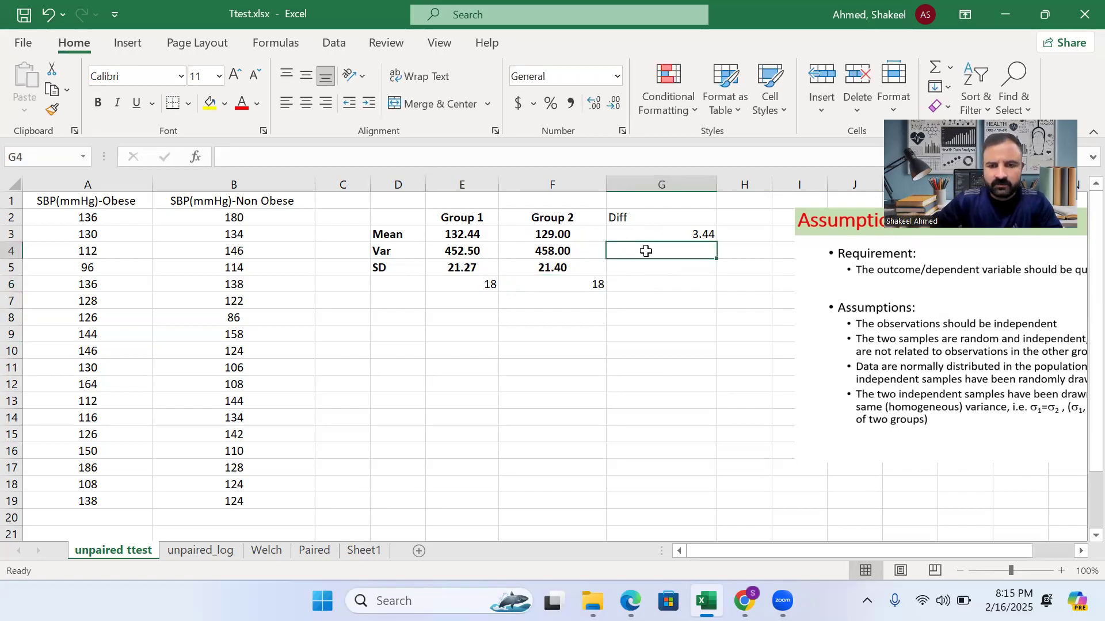
pyautogui.write('=17*')
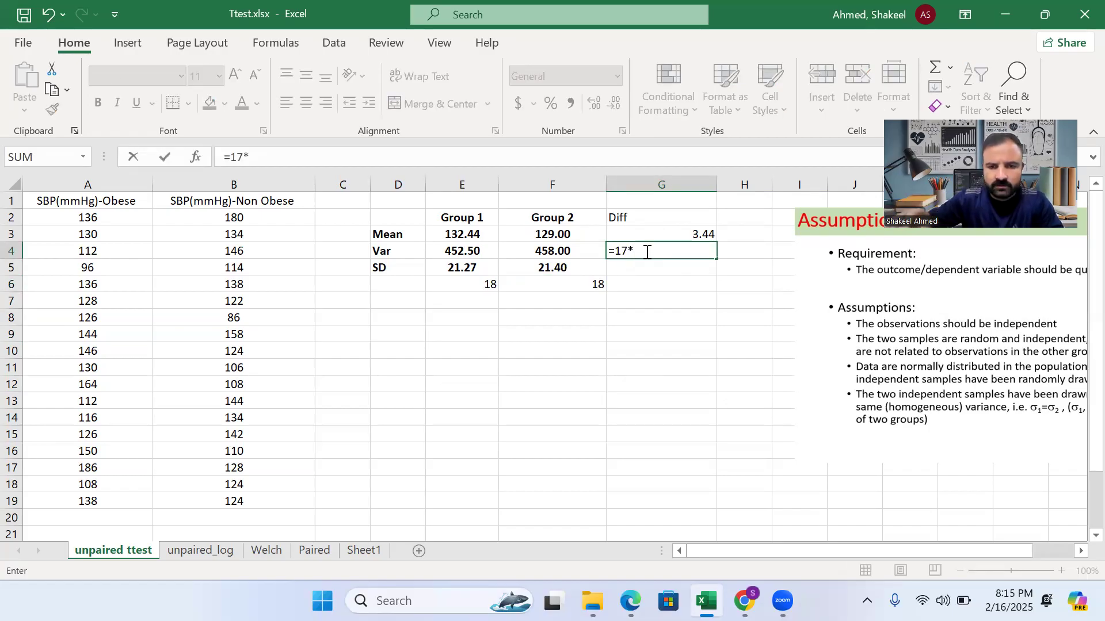
pyautogui.click(464, 252)
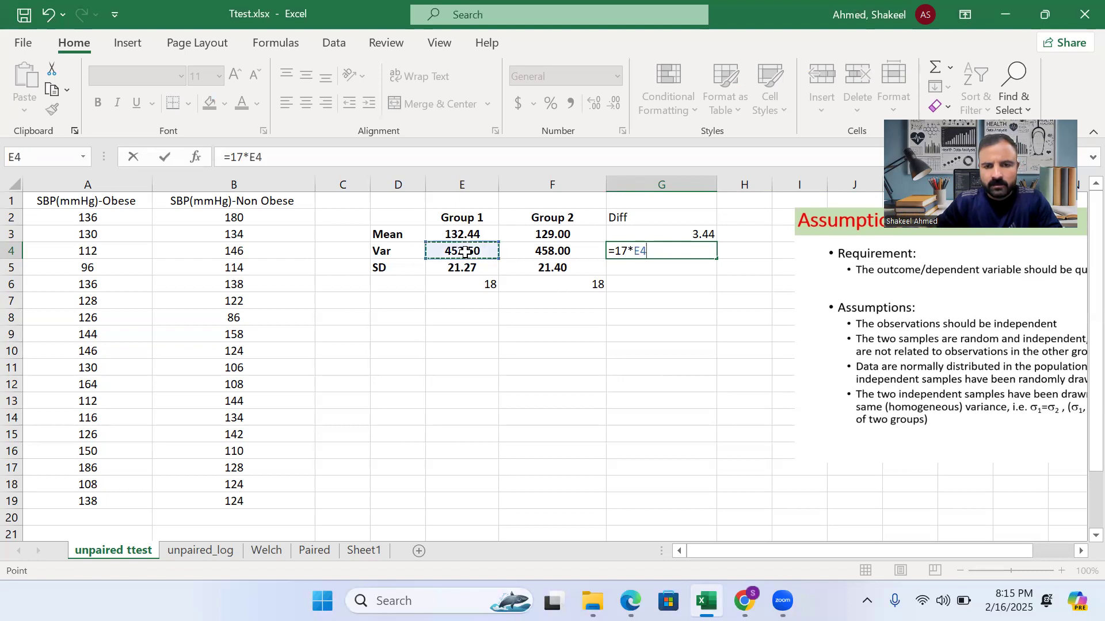
pyautogui.write('+')
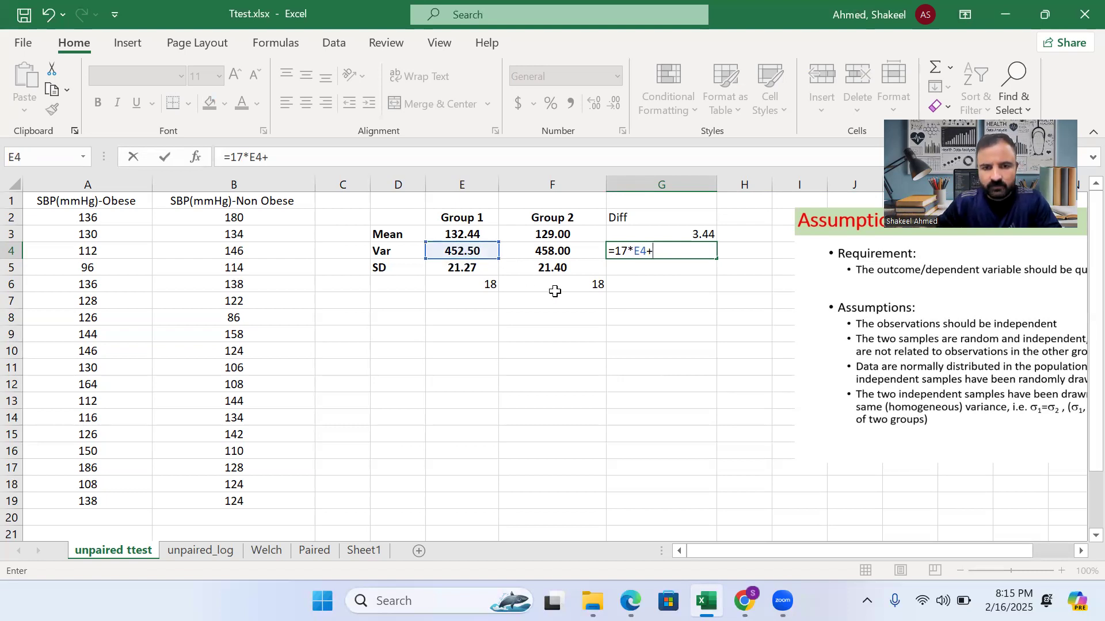
pyautogui.write('17*')
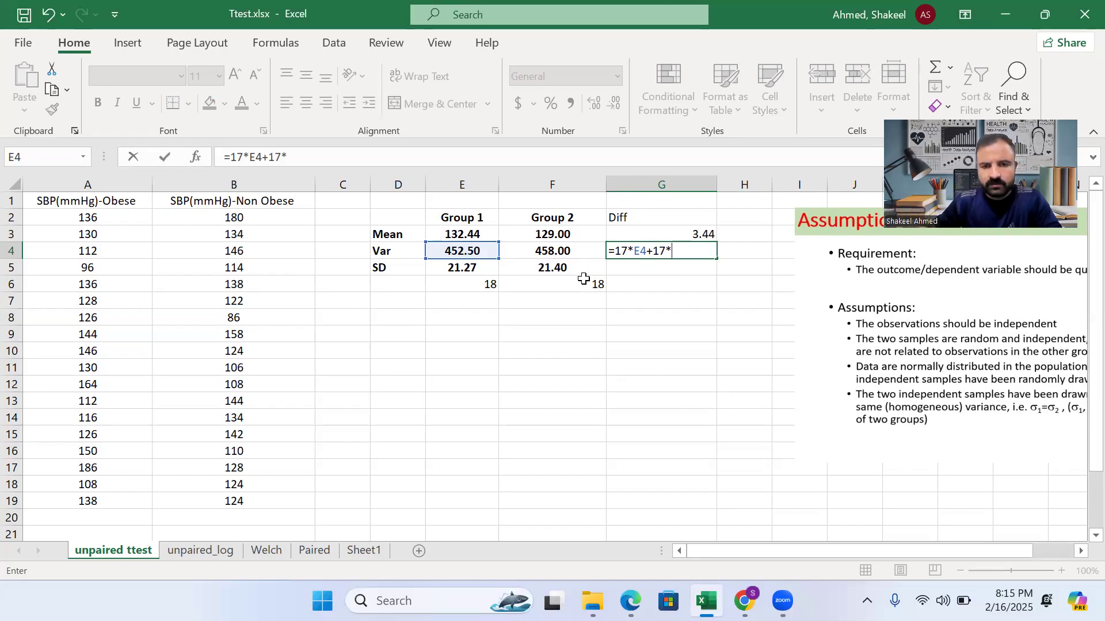
pyautogui.click(561, 250)
pyautogui.write(')')
pyautogui.click(617, 252)
pyautogui.write('(')
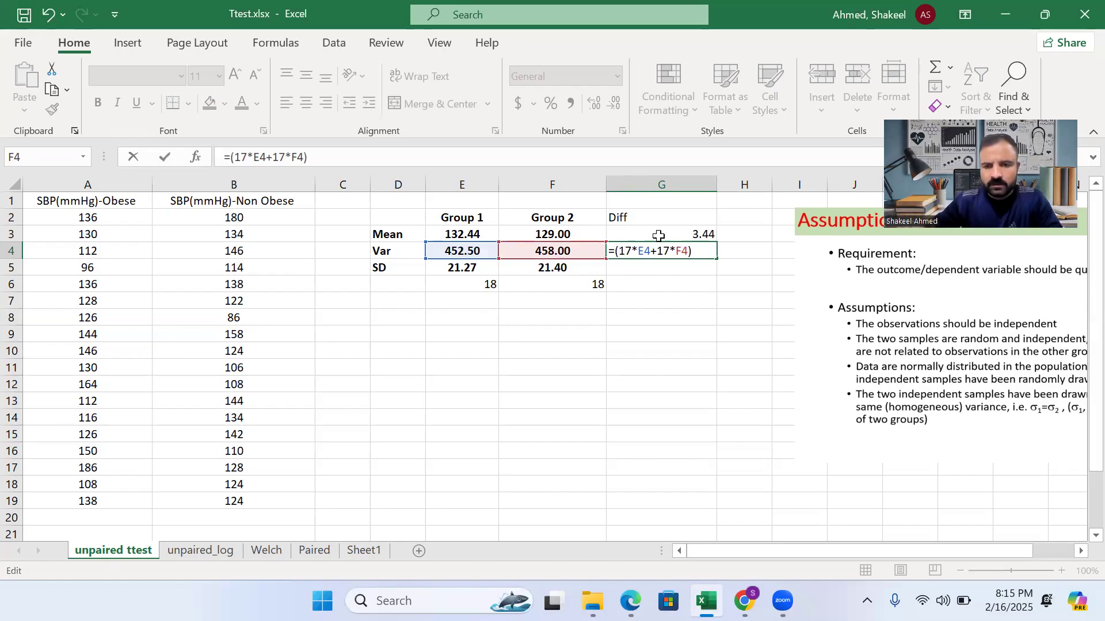
pyautogui.click(698, 252)
pyautogui.write('/')
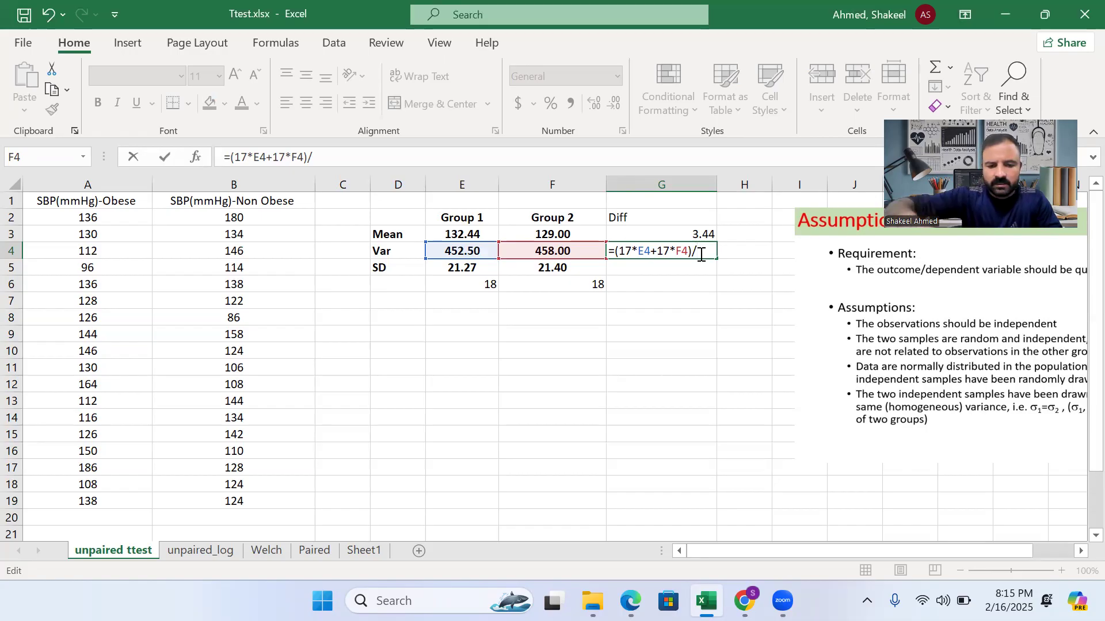
pyautogui.write('36')
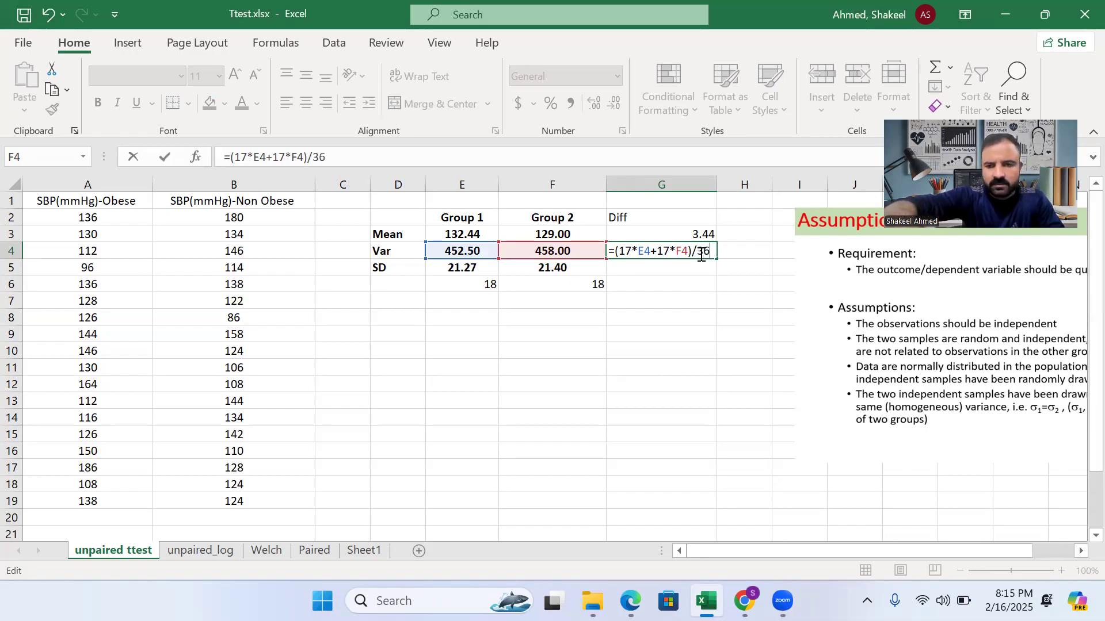
pyautogui.write('-')
pyautogui.press('BackSpace')
pyautogui.press('BackSpace')
pyautogui.write('4')
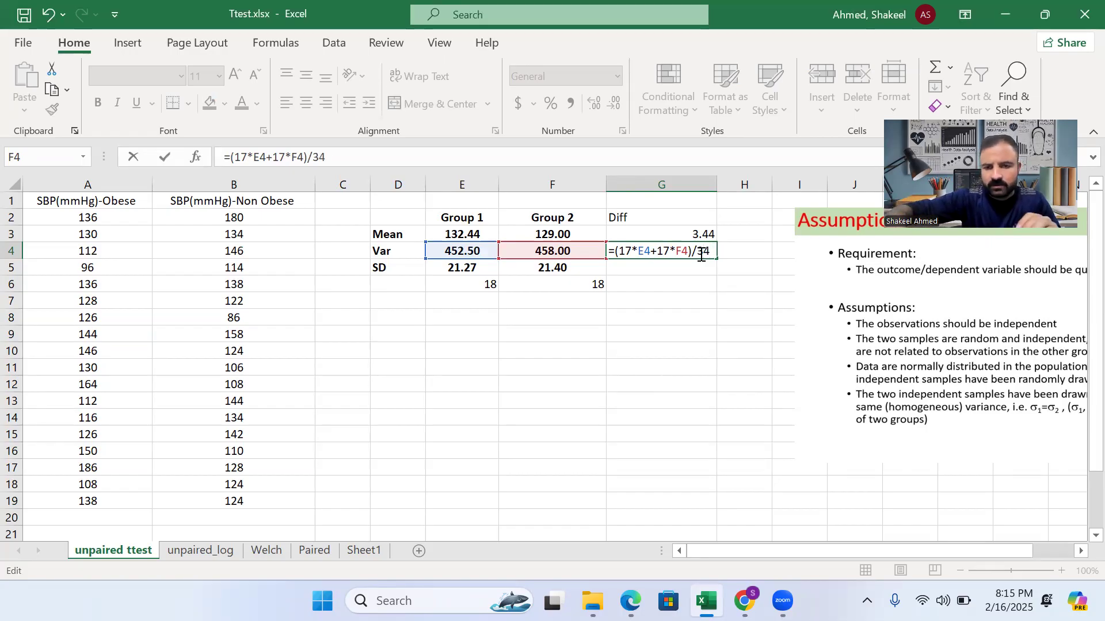
pyautogui.press('Return')
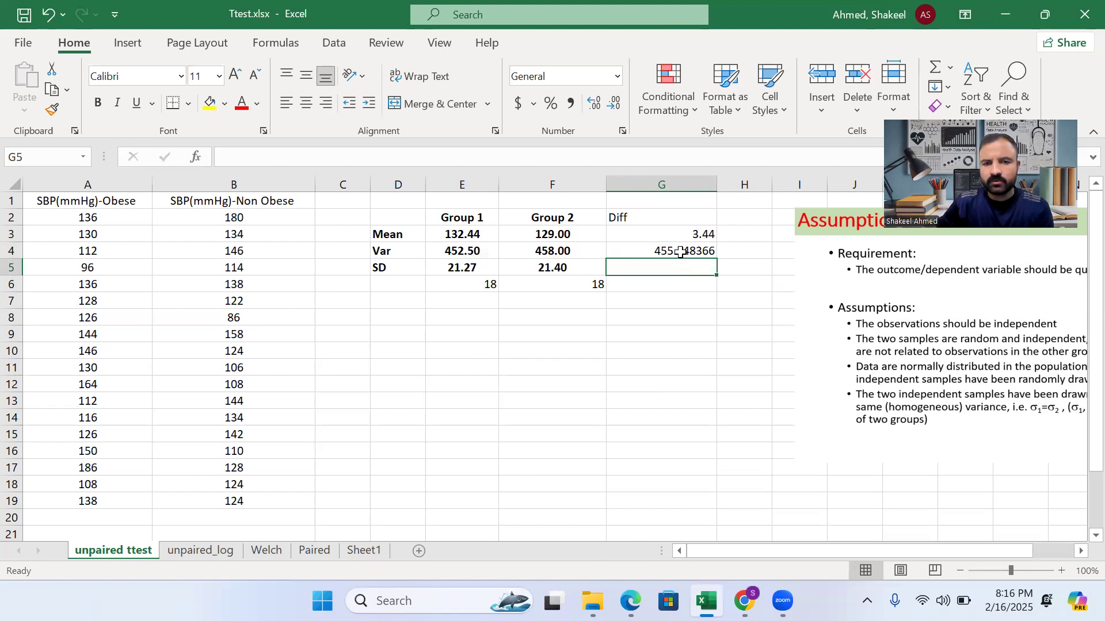
pyautogui.click(680, 246)
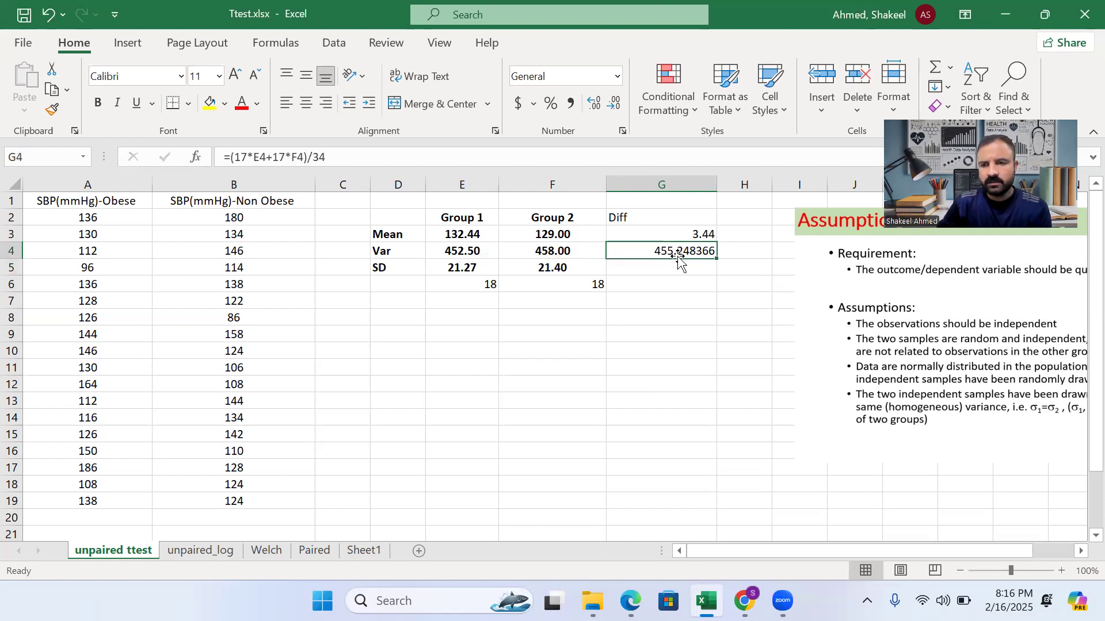
pyautogui.click(677, 267)
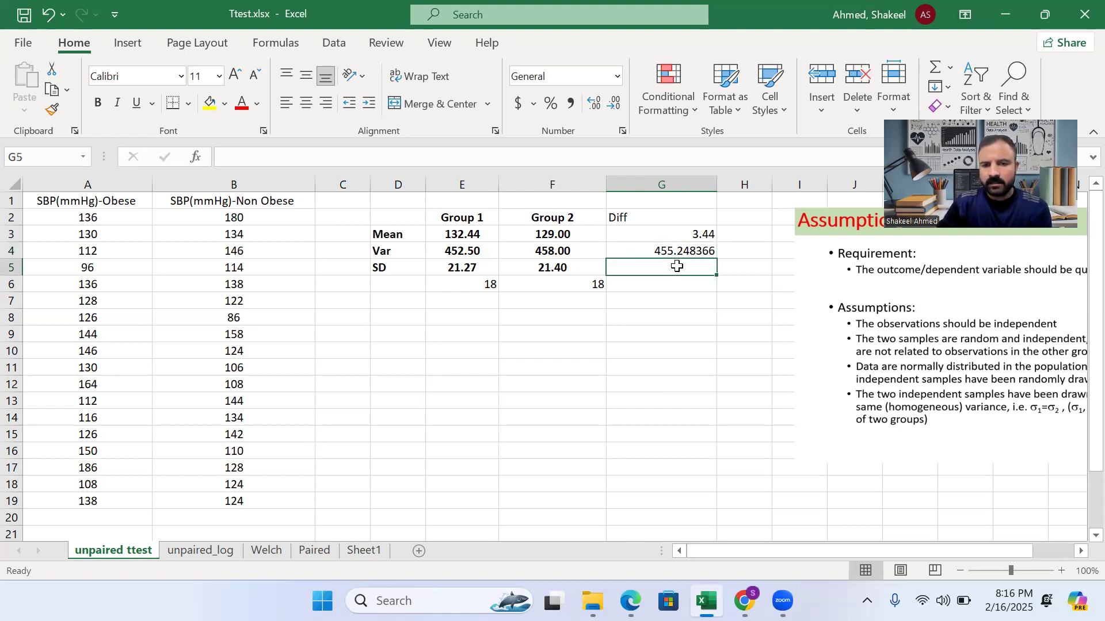
pyautogui.click(677, 235)
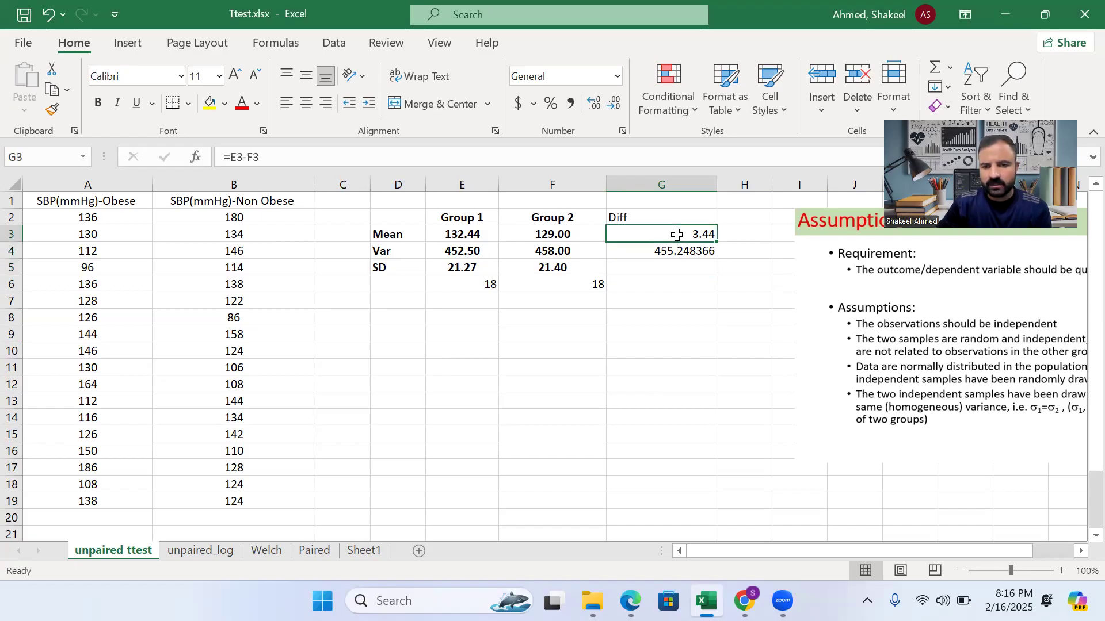
pyautogui.click(677, 253)
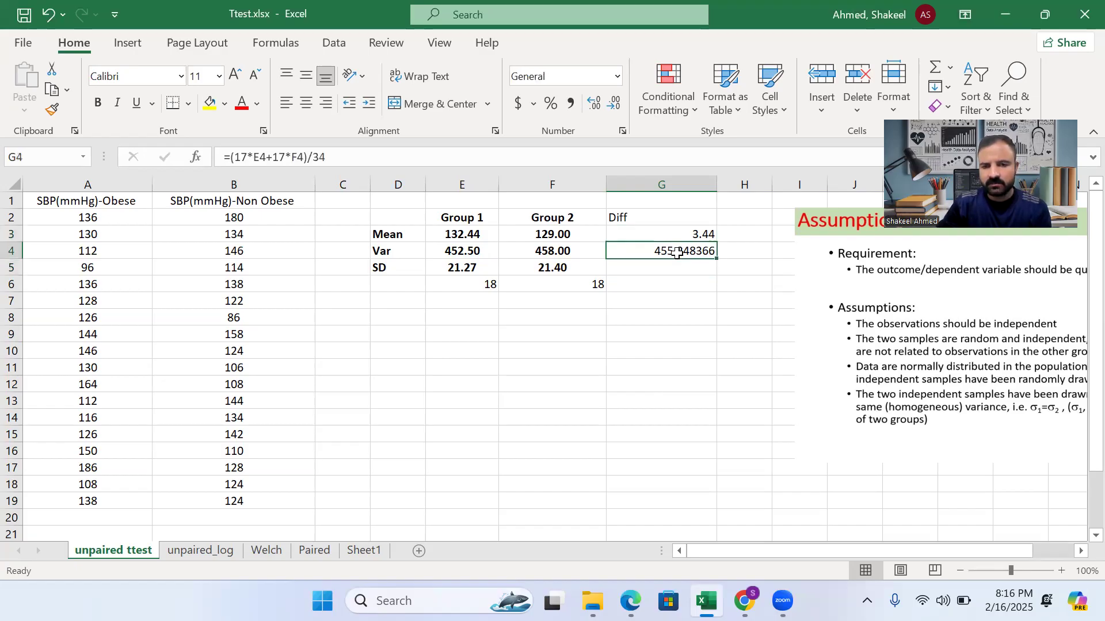
# Calculate the pooled standard deviation in G5 as the square root of the pooled variance, with the formula =sqrt(G4).
pyautogui.click(678, 266)
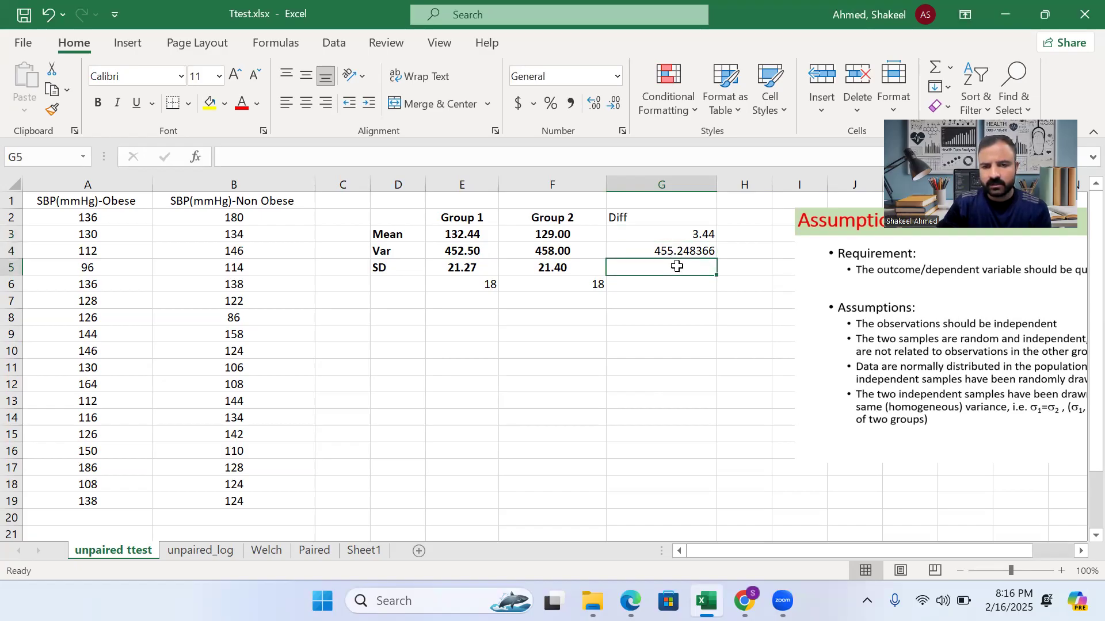
pyautogui.doubleClick(679, 266)
pyautogui.write('=')
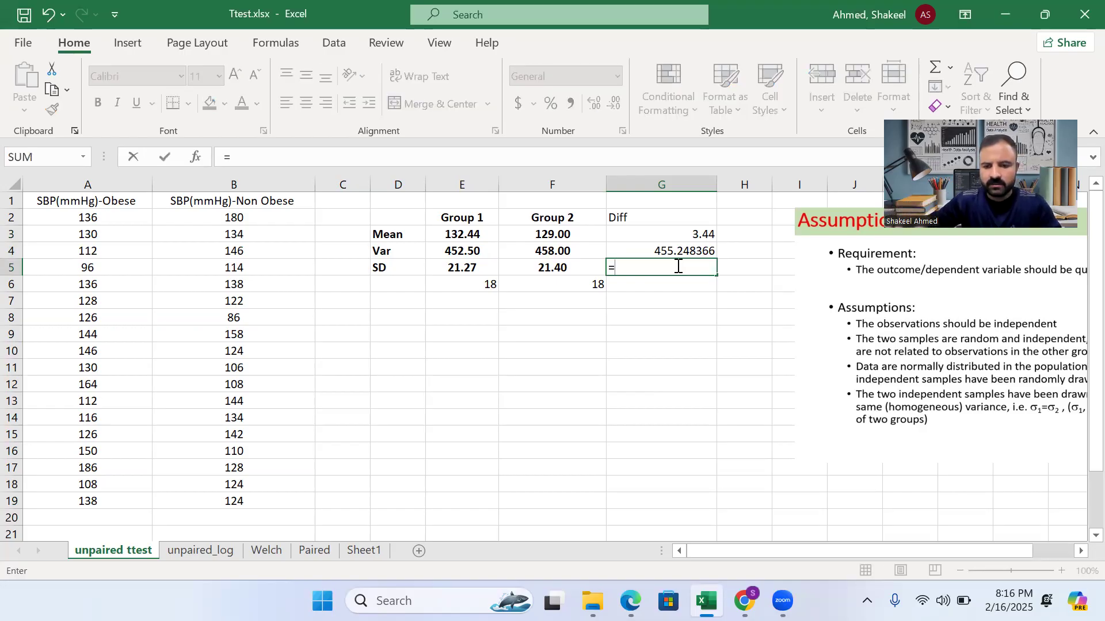
pyautogui.write('s')
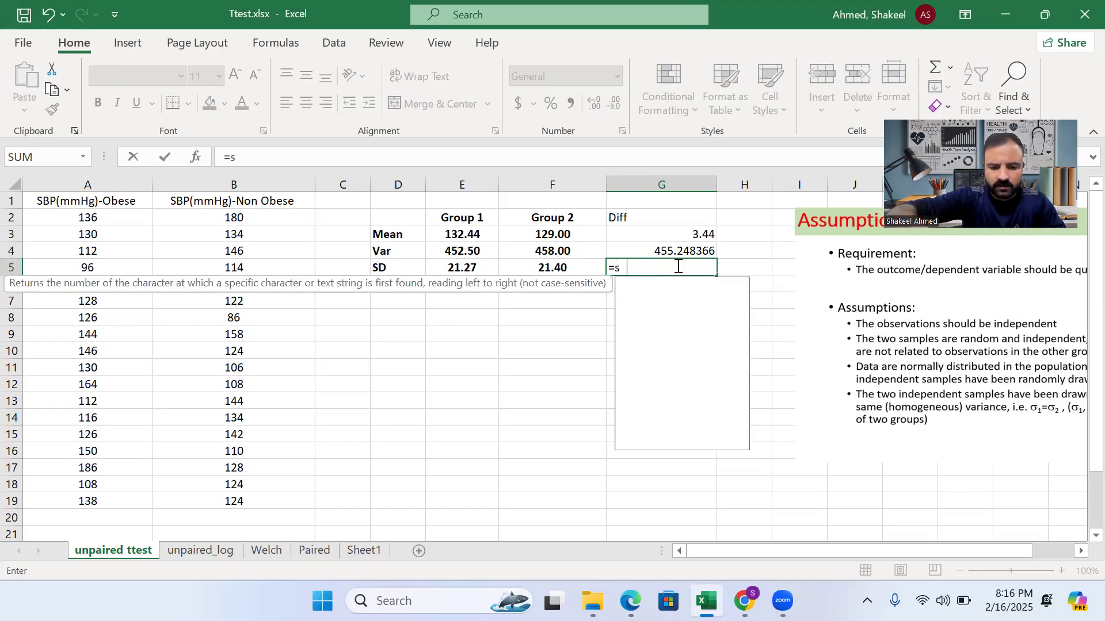
pyautogui.write('qrt(')
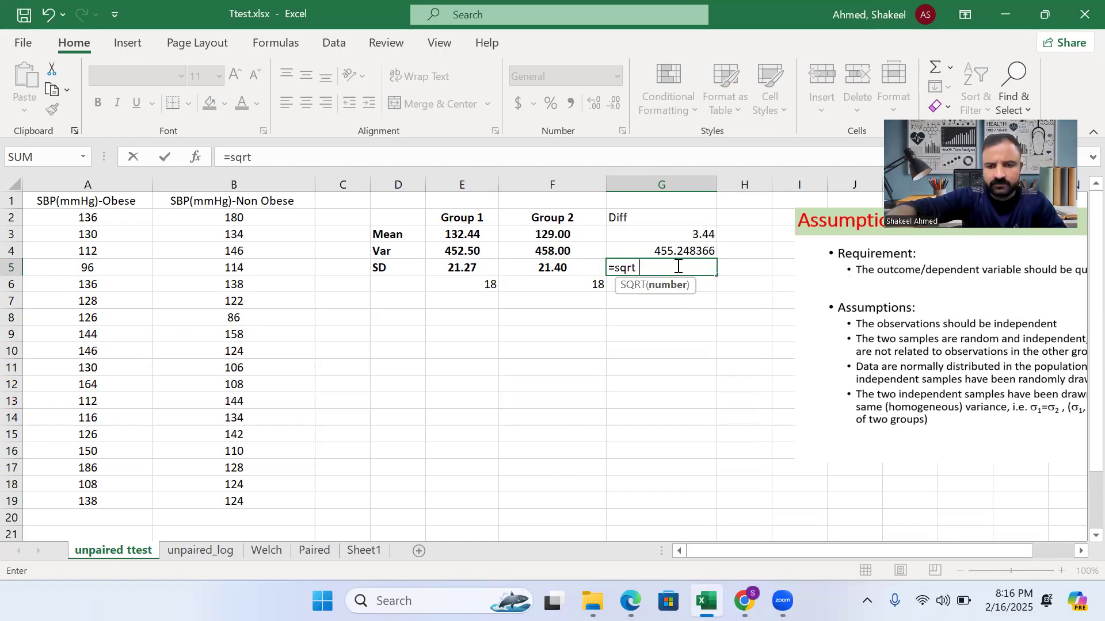
pyautogui.click(688, 252)
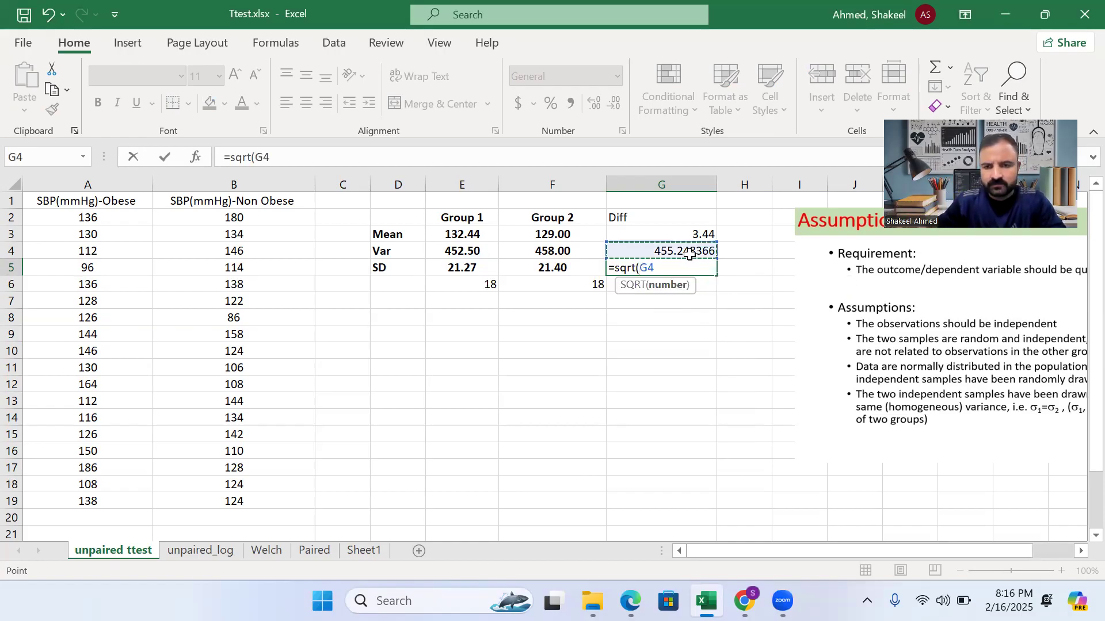
pyautogui.write(')')
pyautogui.press('Return')
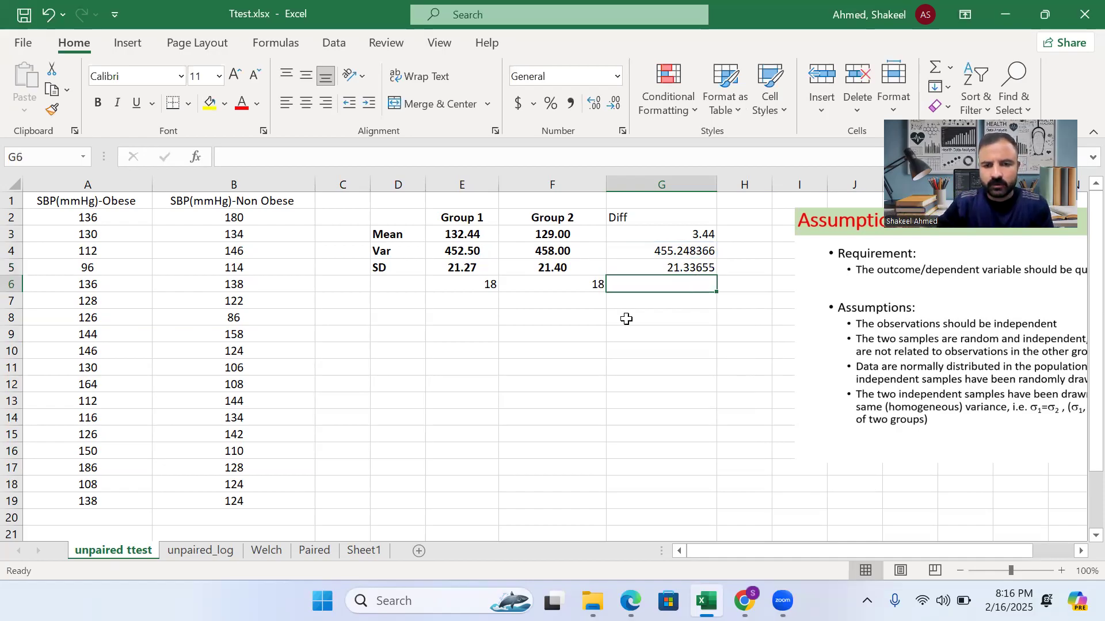
# Enter the row label t in cell D7, below the sample size row.
pyautogui.click(458, 318)
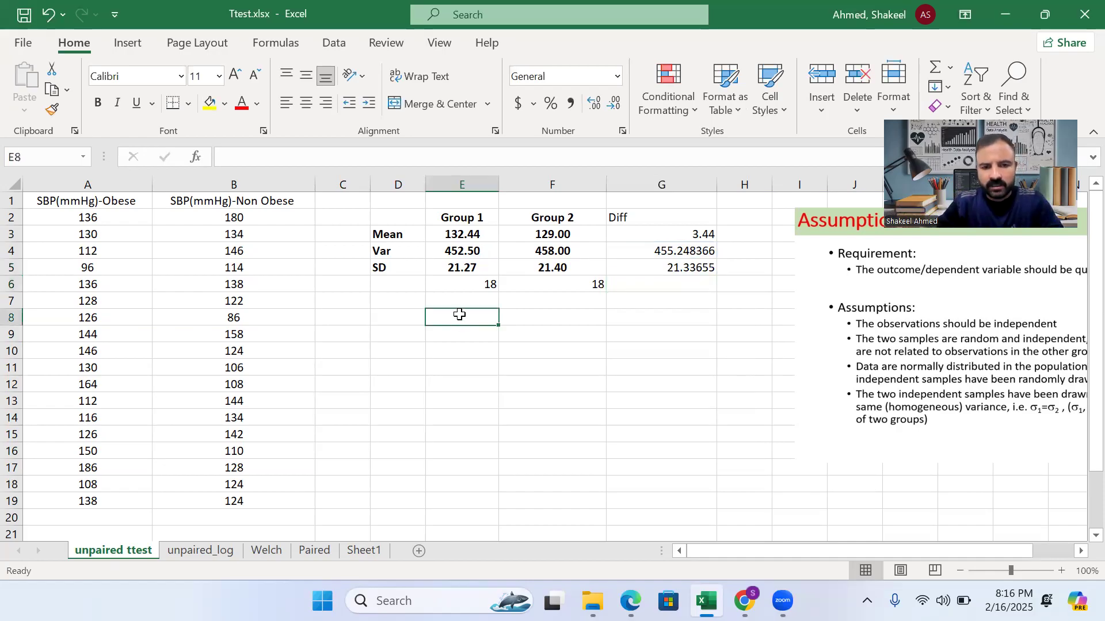
pyautogui.click(421, 299)
pyautogui.write('t')
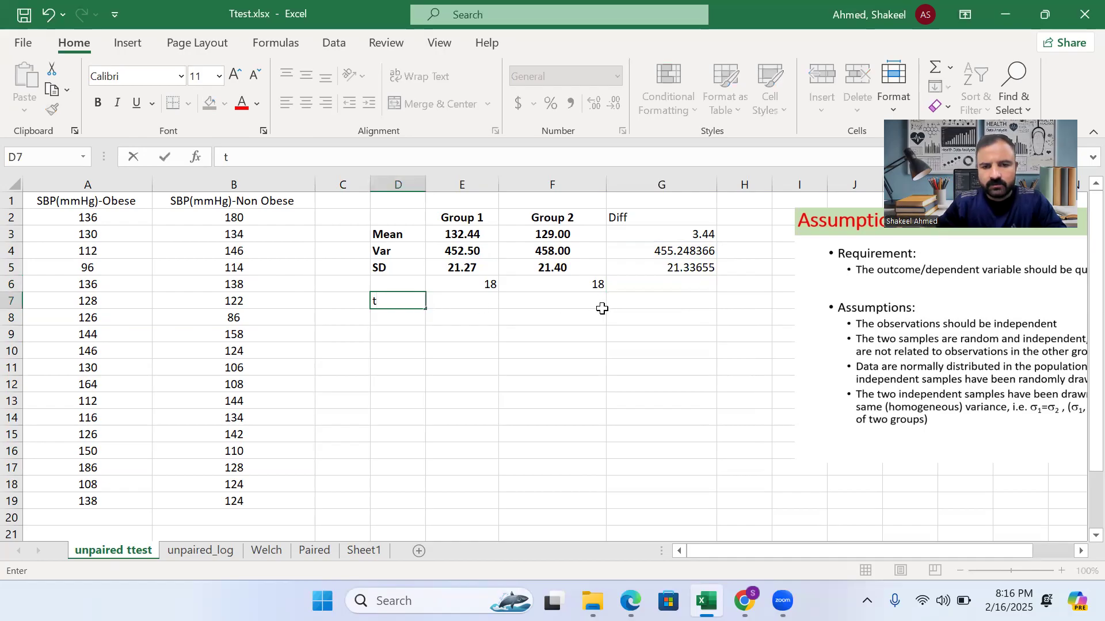
# Enter the t statistic formula =G3/G5*sqrt(1/E6+1/F6) in cell G7.
pyautogui.click(620, 304)
pyautogui.write('=')
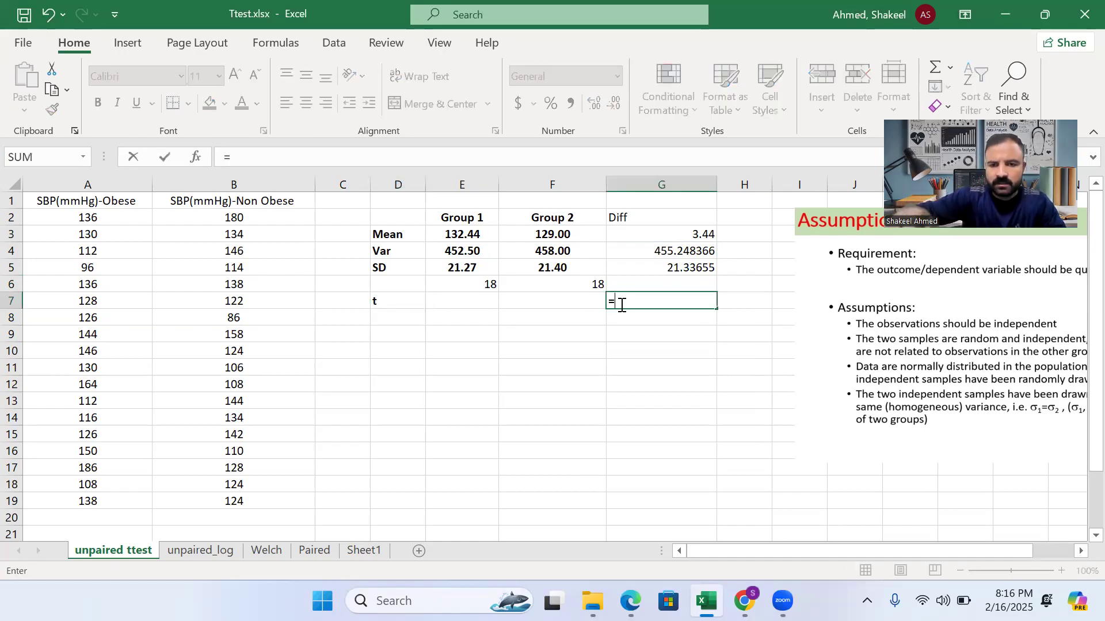
pyautogui.click(679, 235)
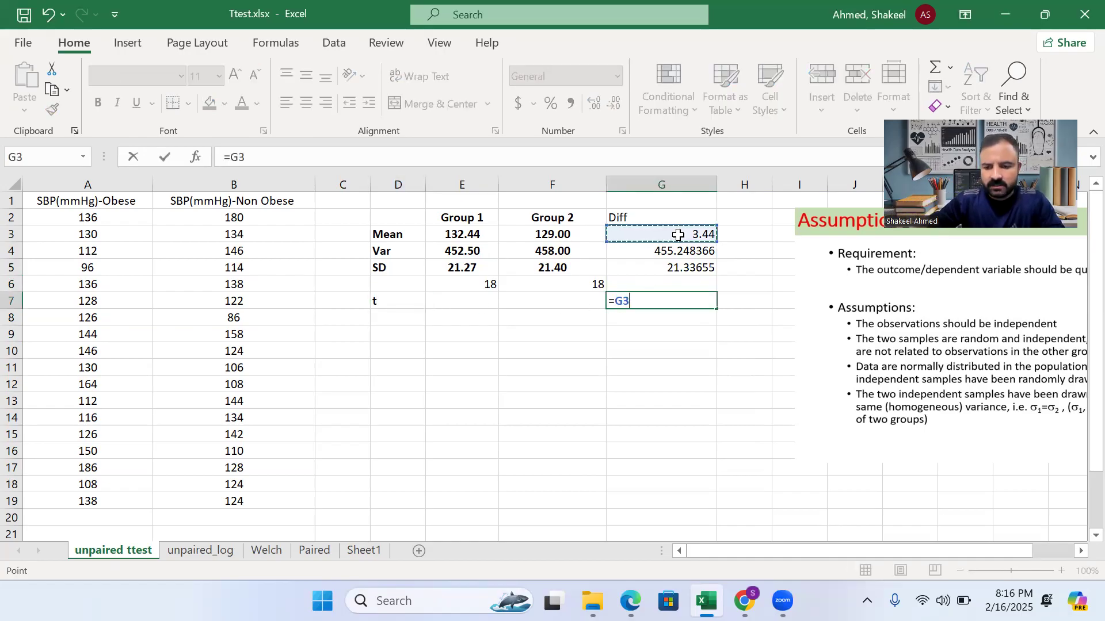
pyautogui.write('/')
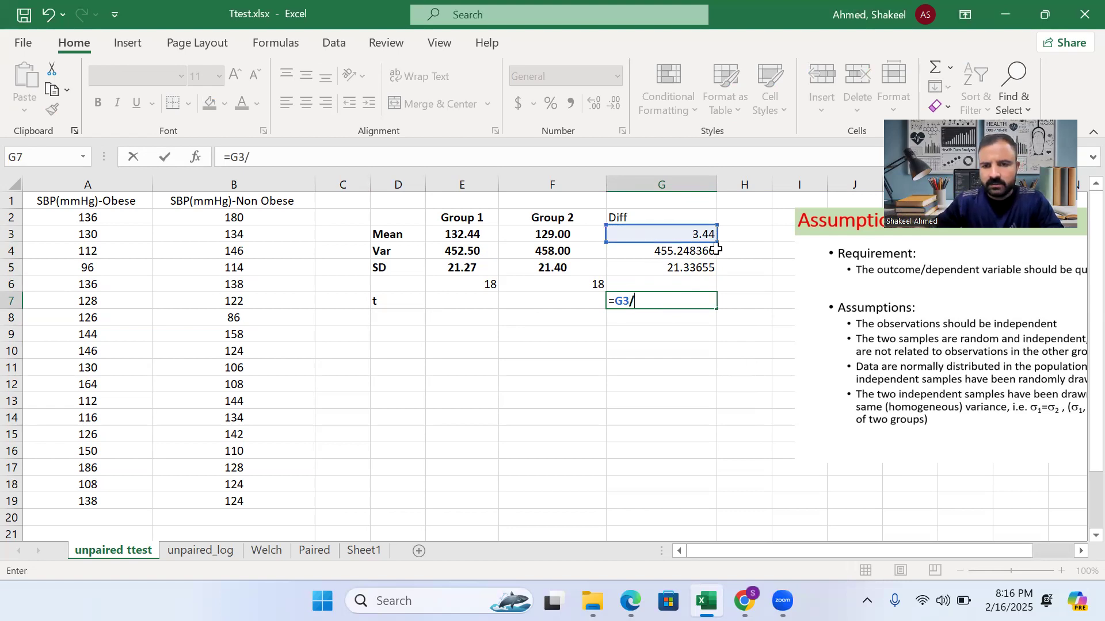
pyautogui.click(688, 251)
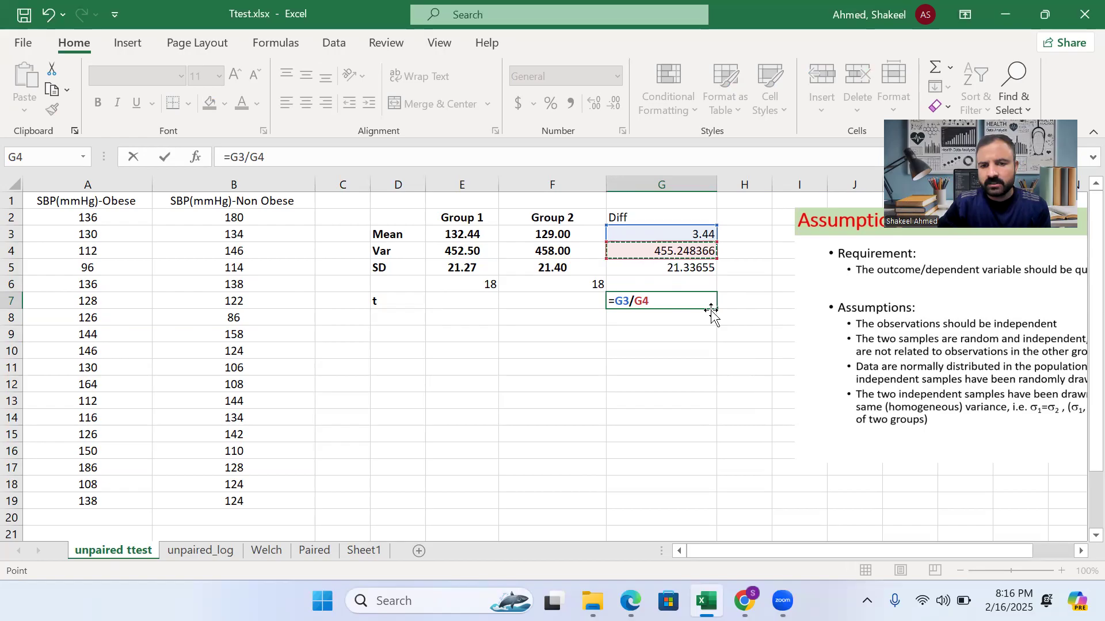
pyautogui.press('BackSpace')
pyautogui.press('BackSpace')
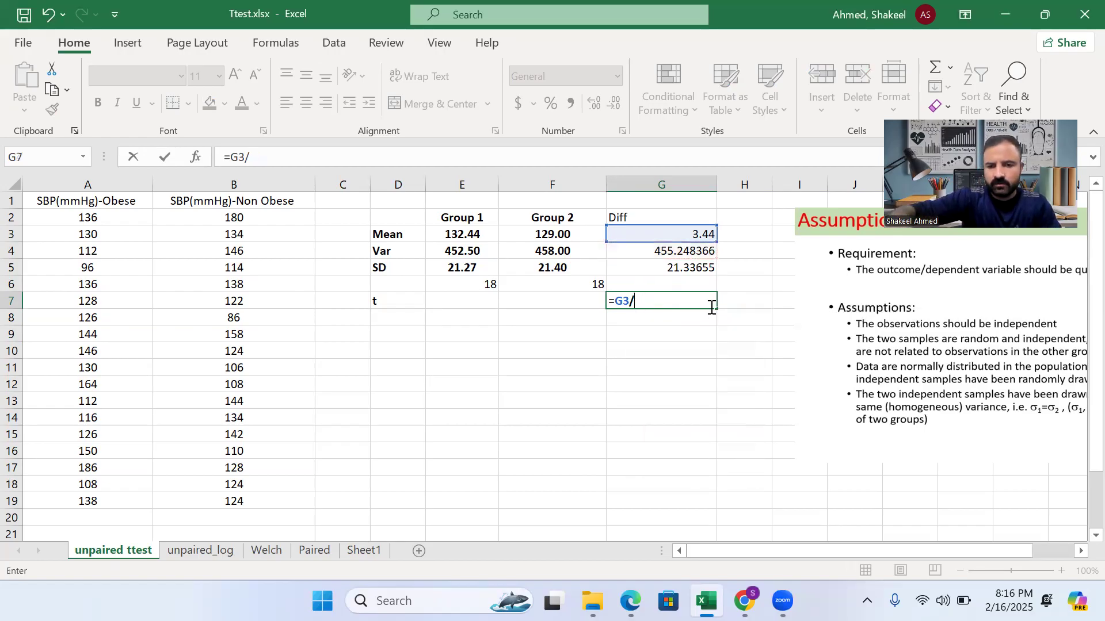
pyautogui.click(695, 269)
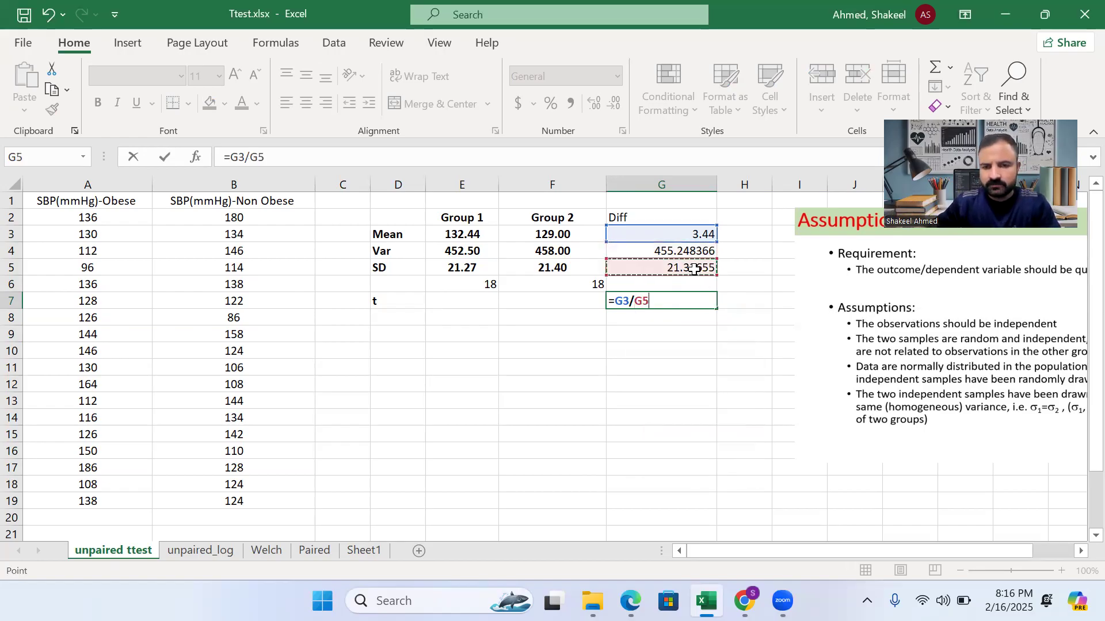
pyautogui.write('*sqr')
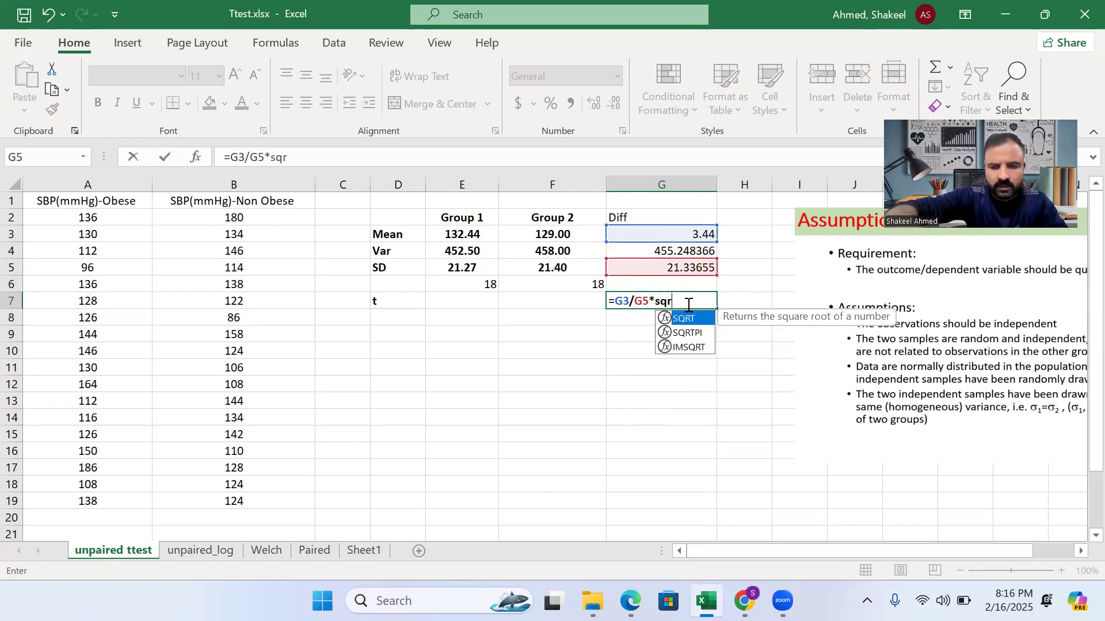
pyautogui.write('t(1/')
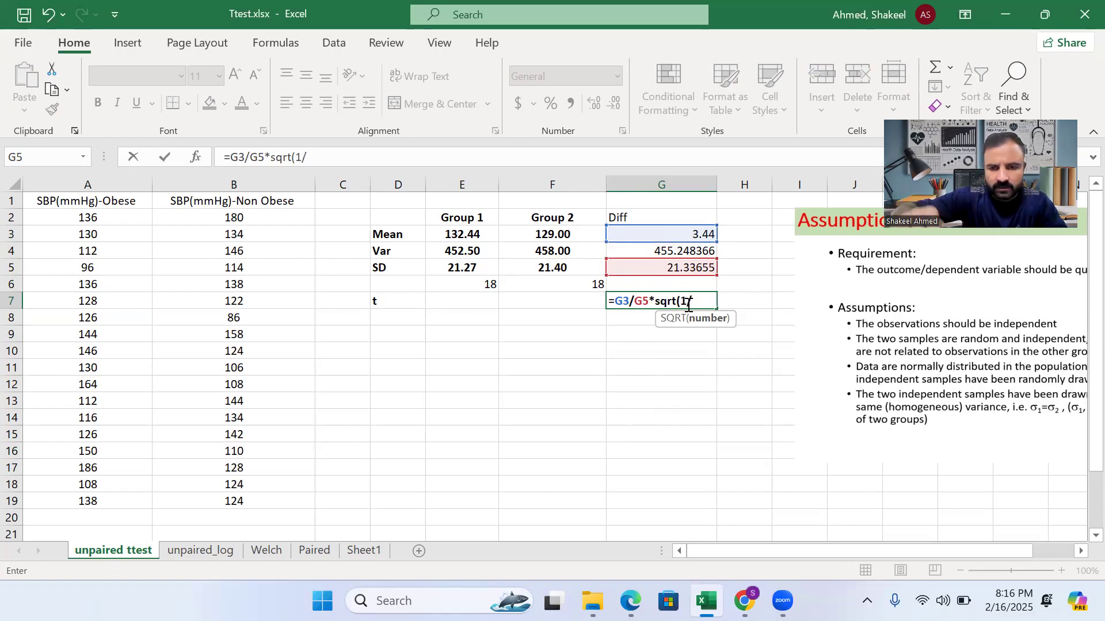
pyautogui.click(481, 289)
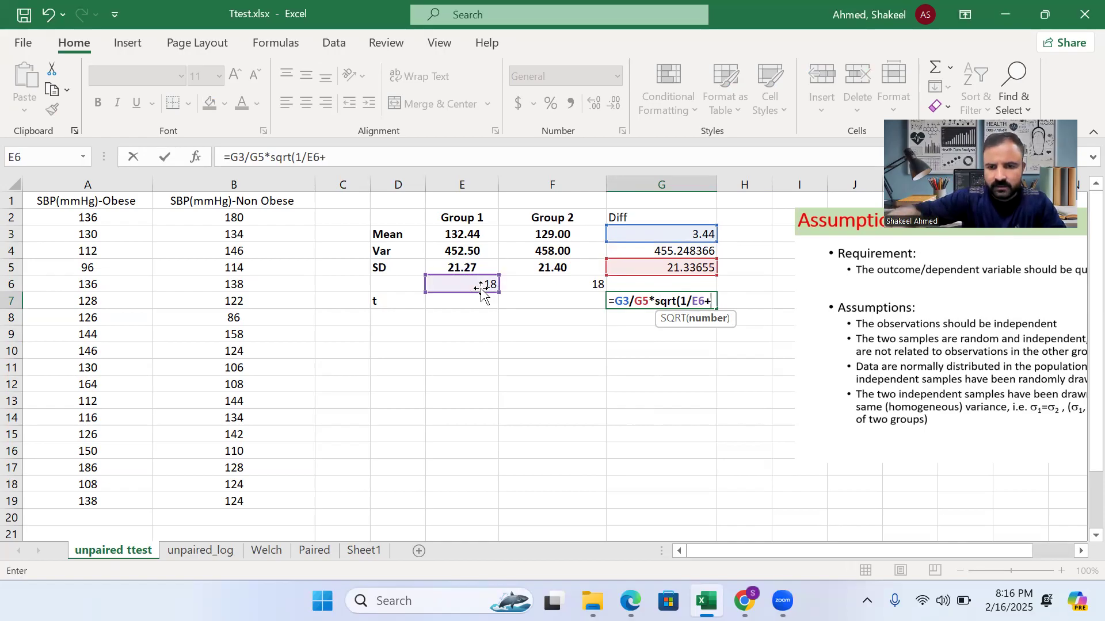
pyautogui.write('+1/')
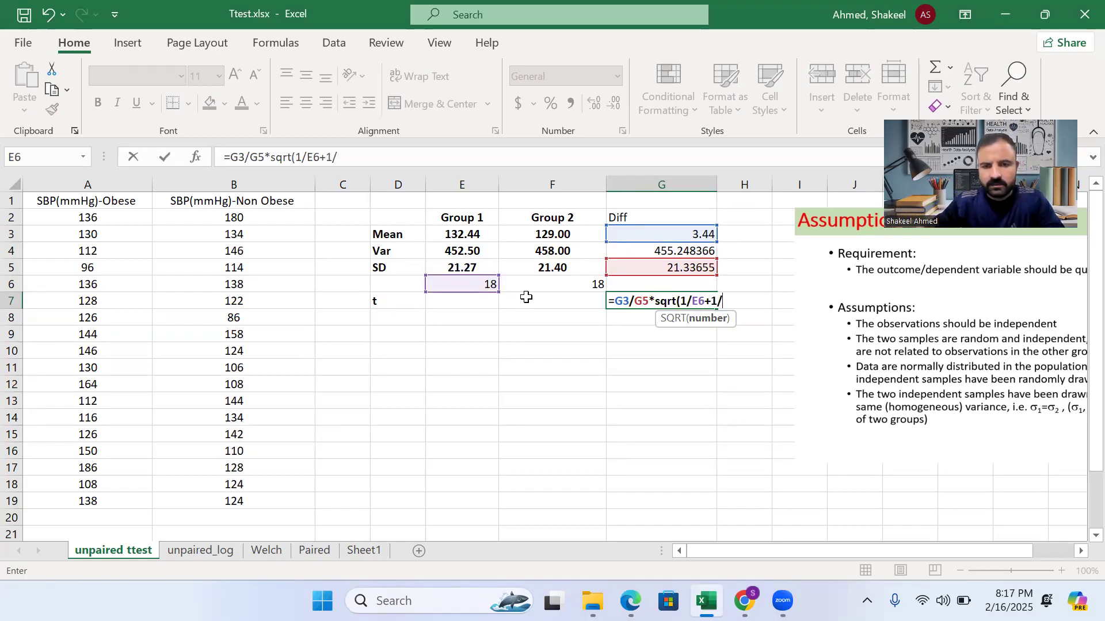
pyautogui.click(535, 286)
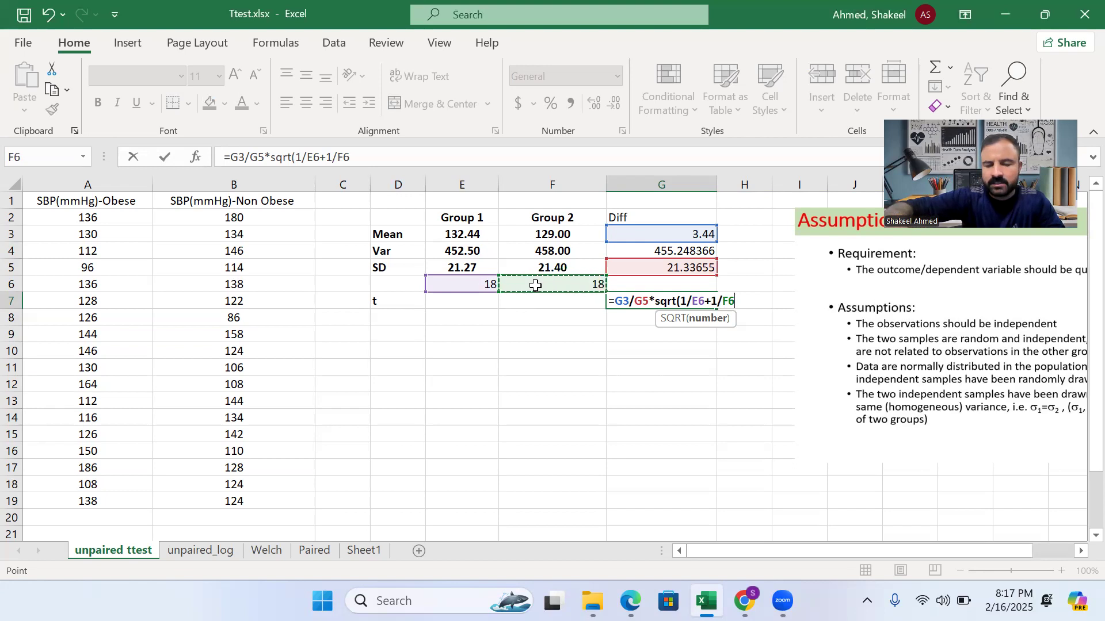
pyautogui.write(')')
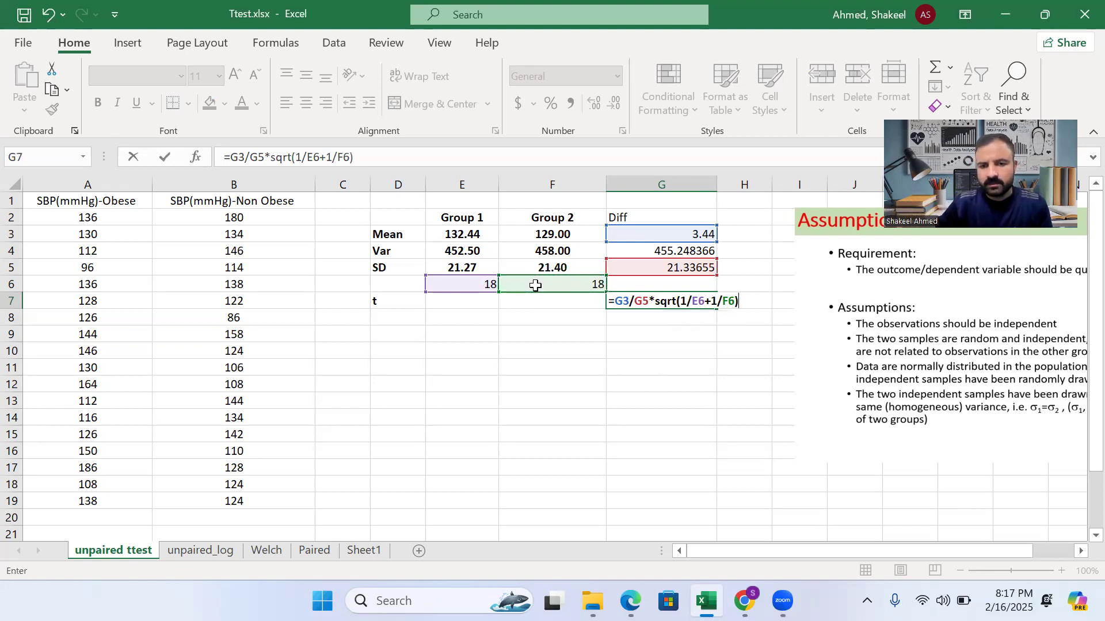
pyautogui.press('Return')
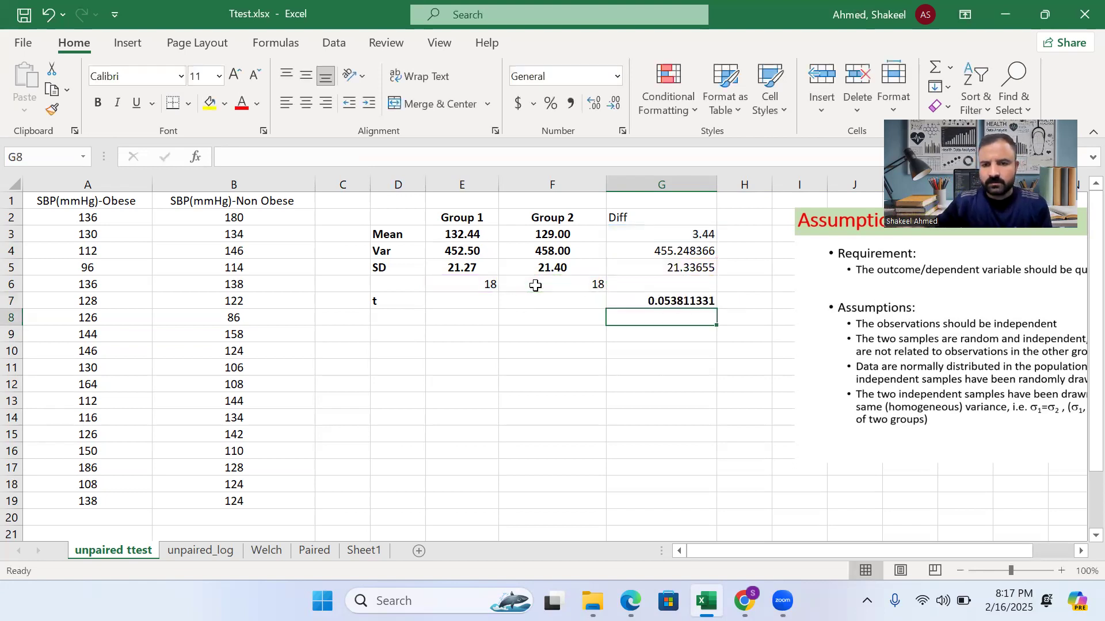
# Enclose the square root term of the G7 formula in its own parentheses, making it =G3/G5*(SQRT(1/E6+1/F6)).
pyautogui.click(629, 300)
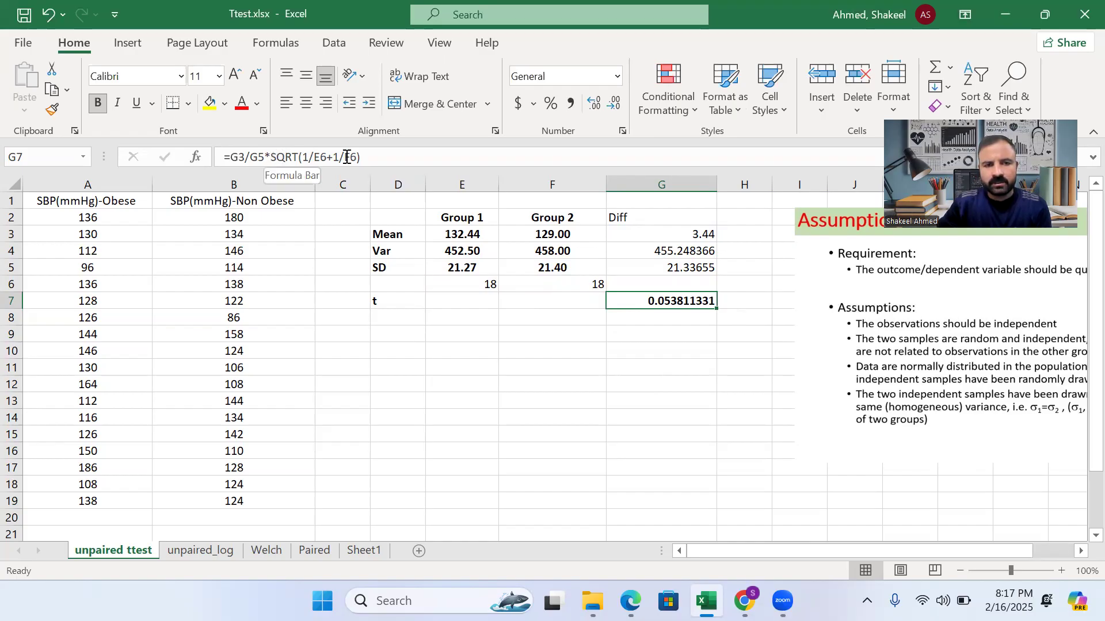
pyautogui.click(274, 157)
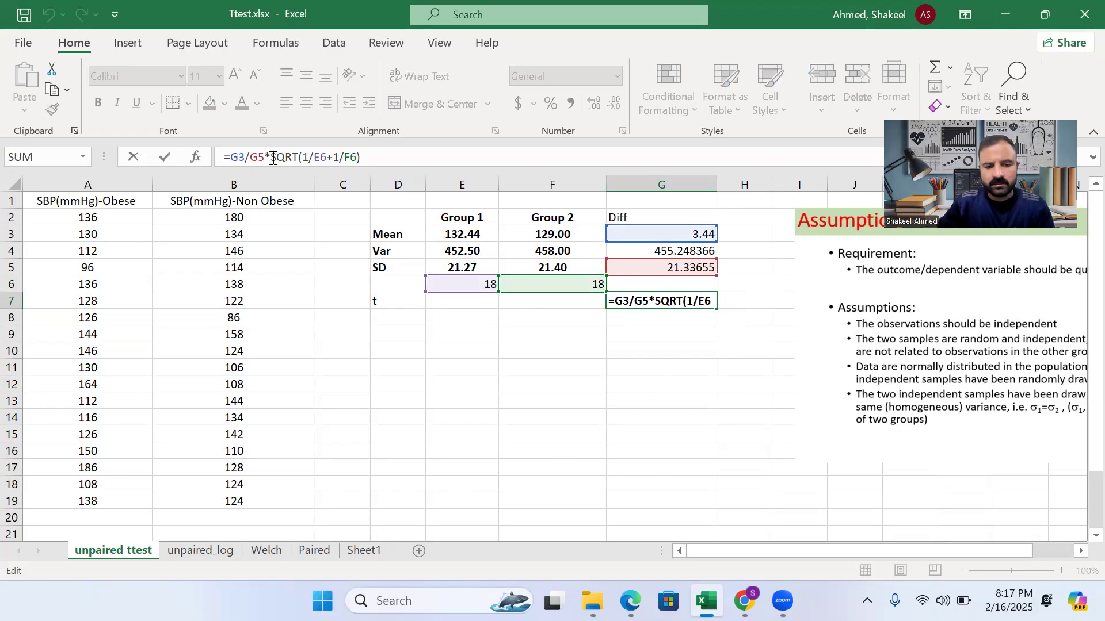
pyautogui.write('(')
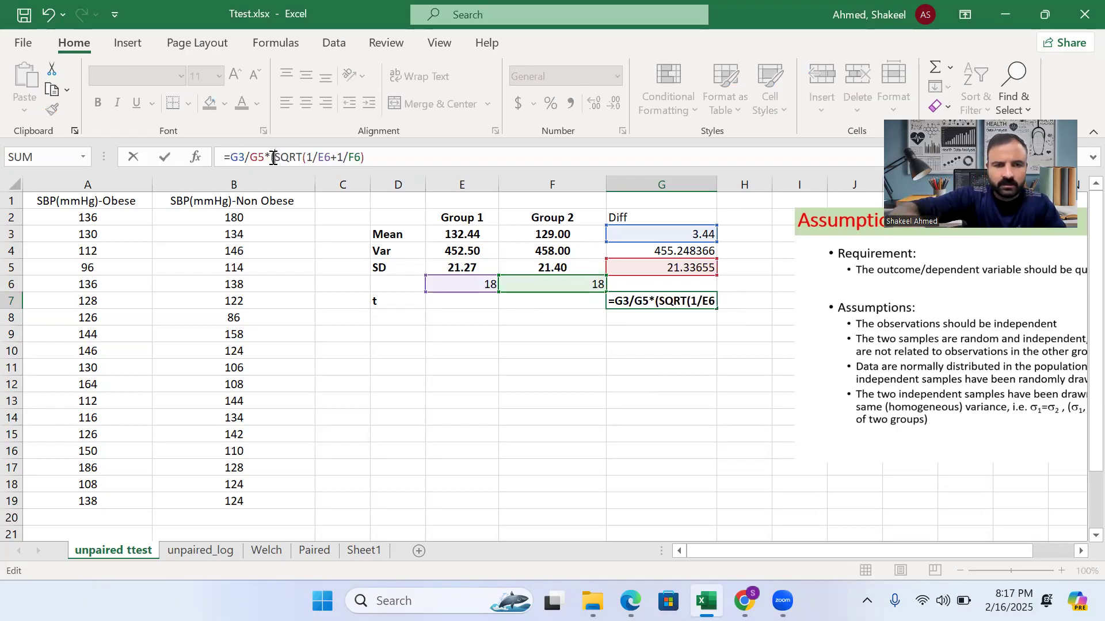
pyautogui.click(392, 156)
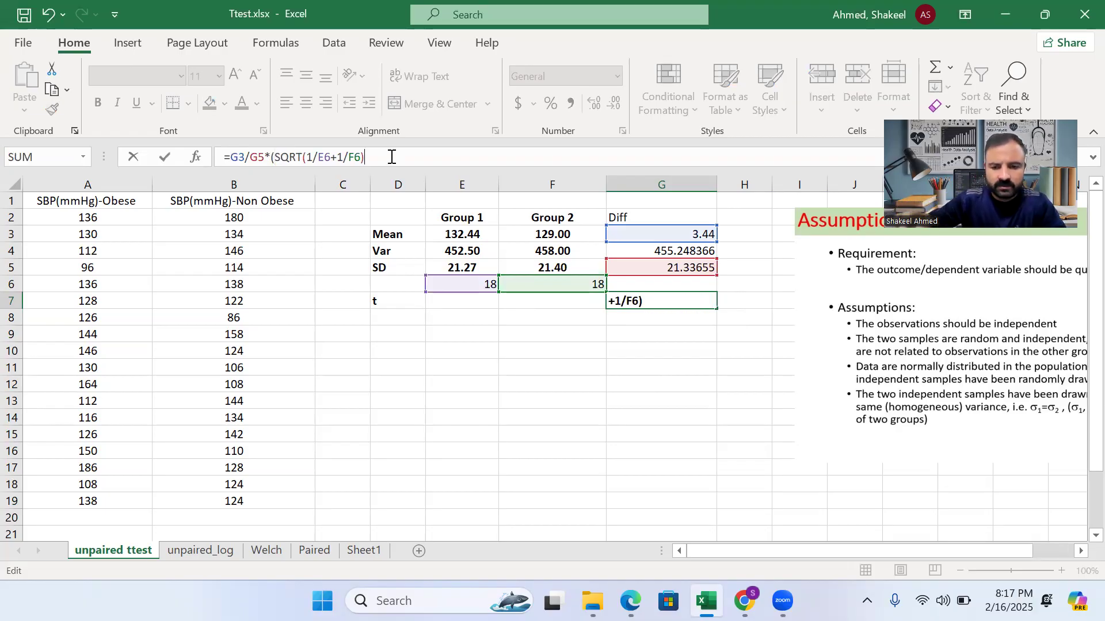
pyautogui.write(')')
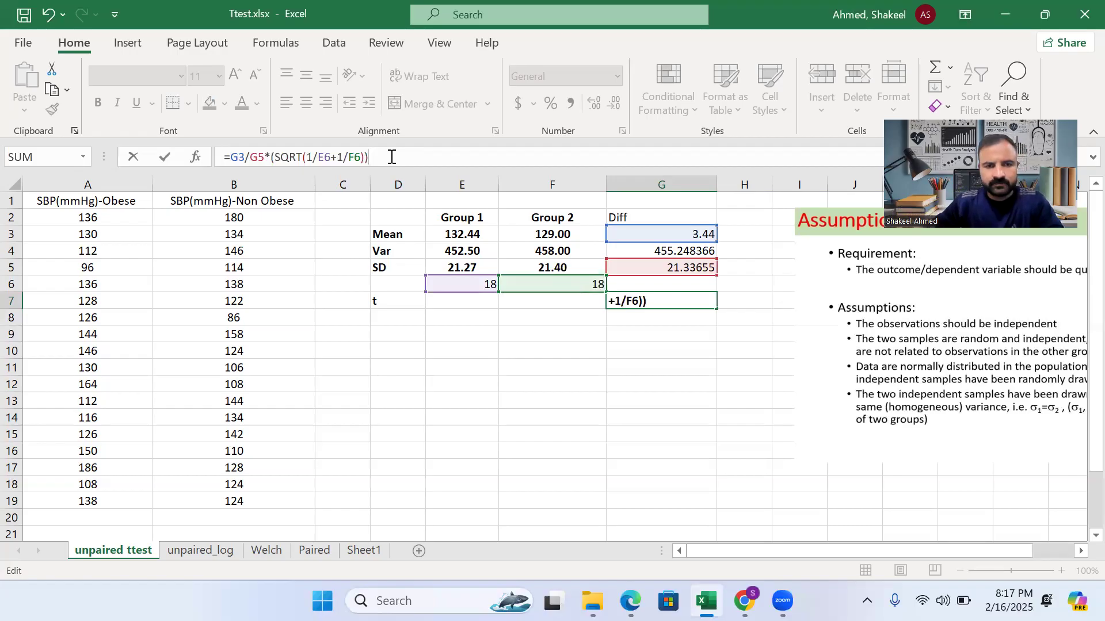
pyautogui.click(648, 302)
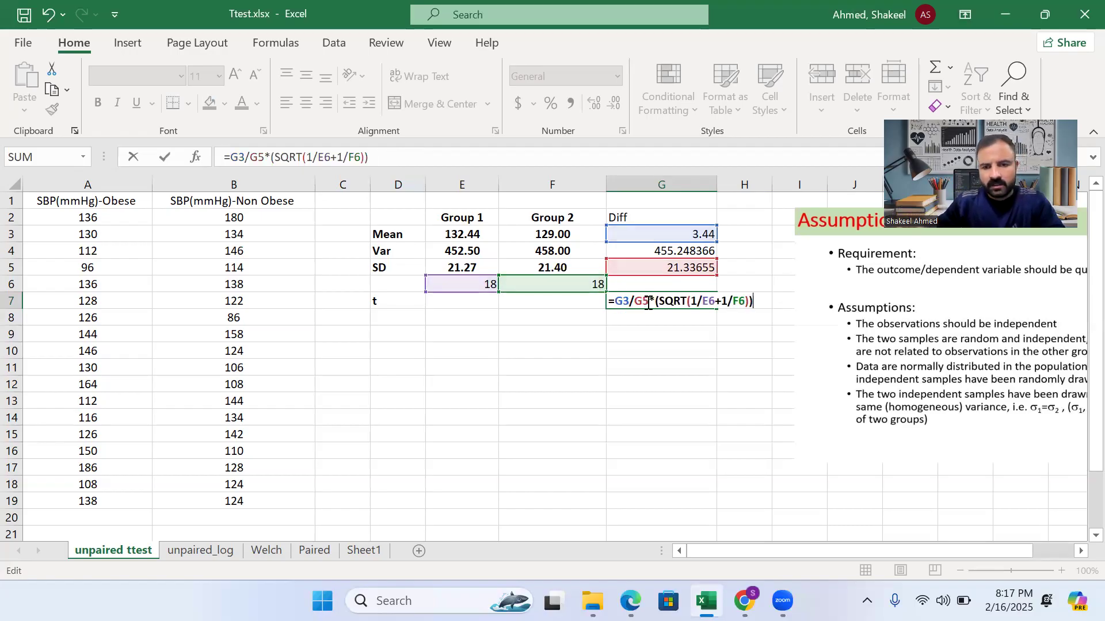
pyautogui.press('Return')
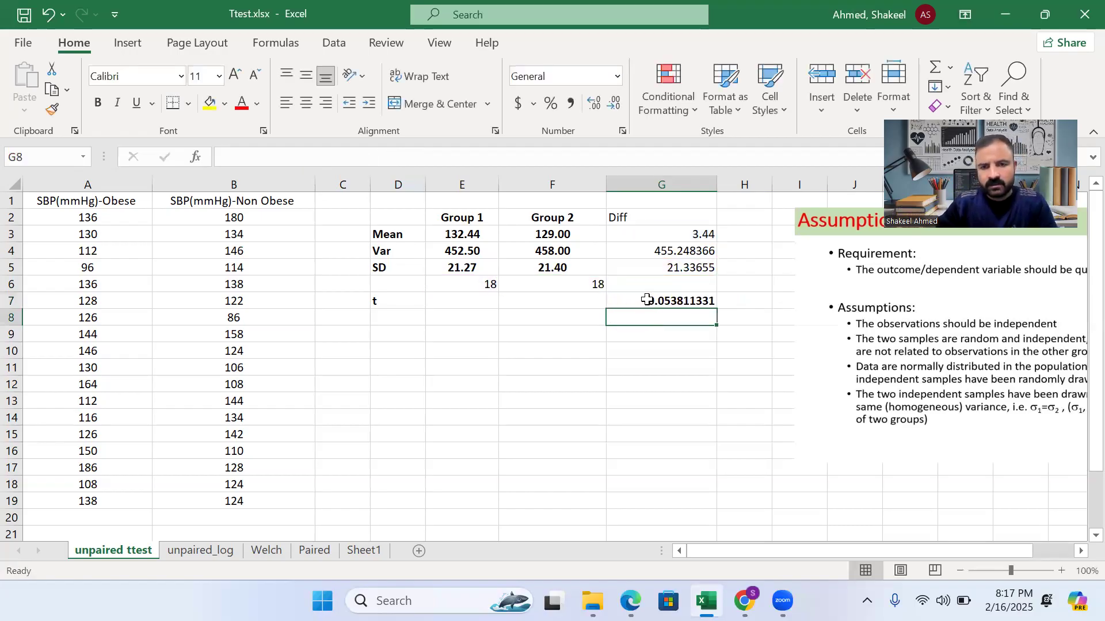
# Enclose the whole denominator of the t formula in G7 in parentheses, making it =G3/(G5*(SQRT(1/E6+1/F6))).
pyautogui.click(648, 301)
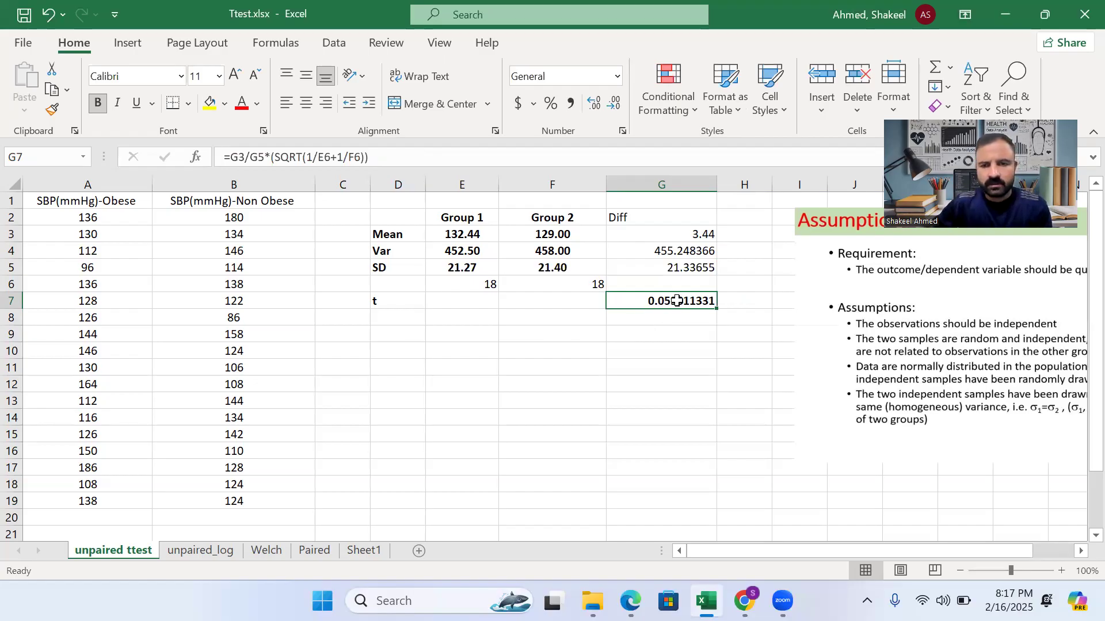
pyautogui.click(378, 156)
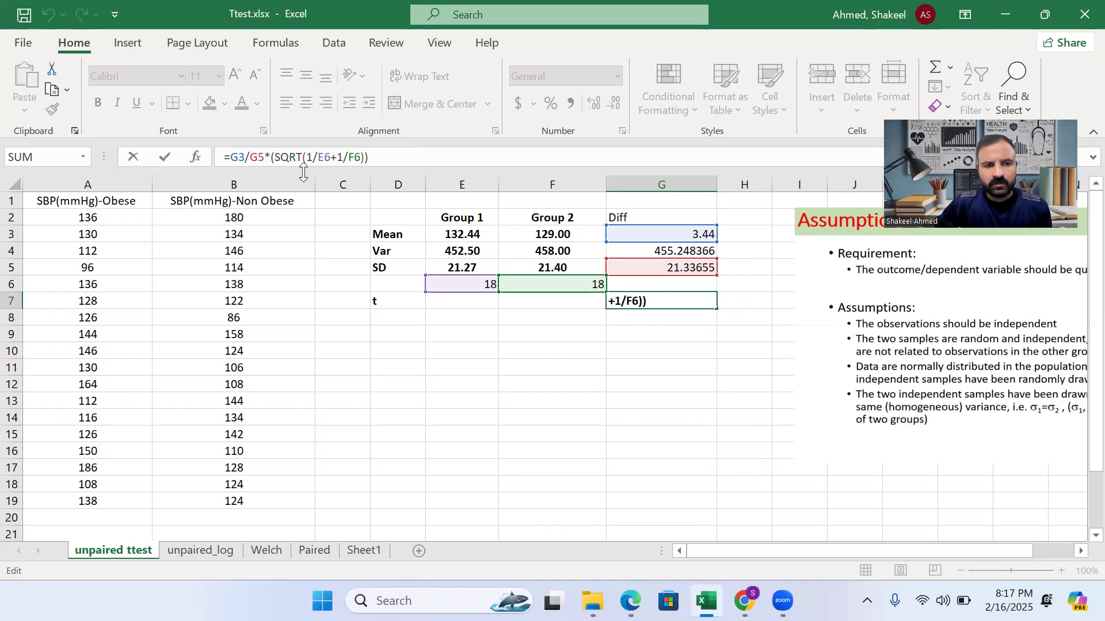
pyautogui.write(')')
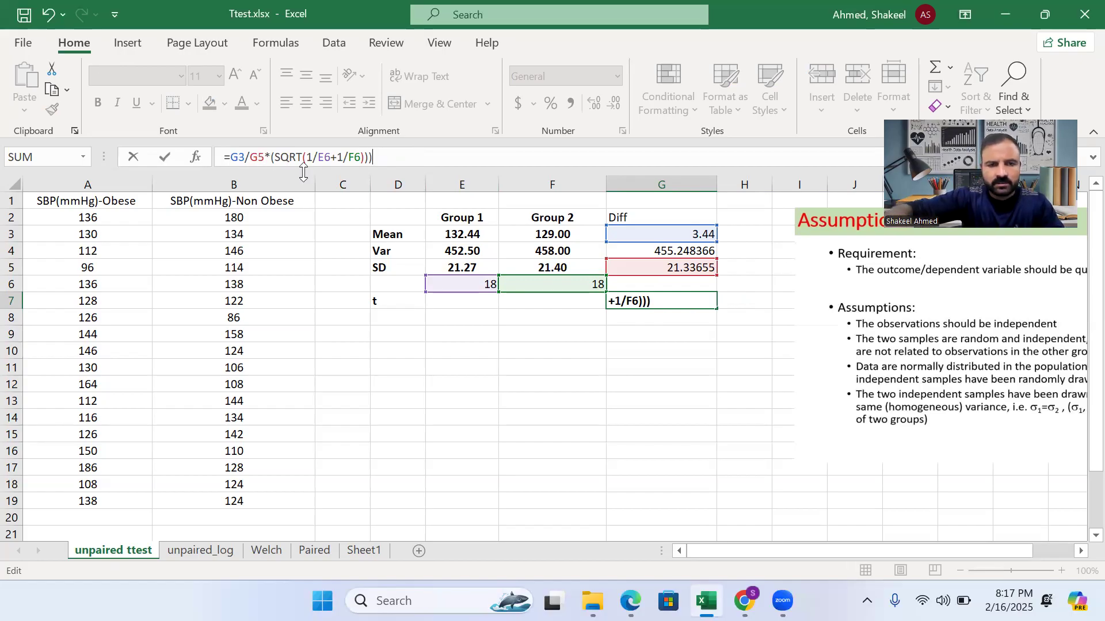
pyautogui.click(251, 156)
pyautogui.write('(G5*(')
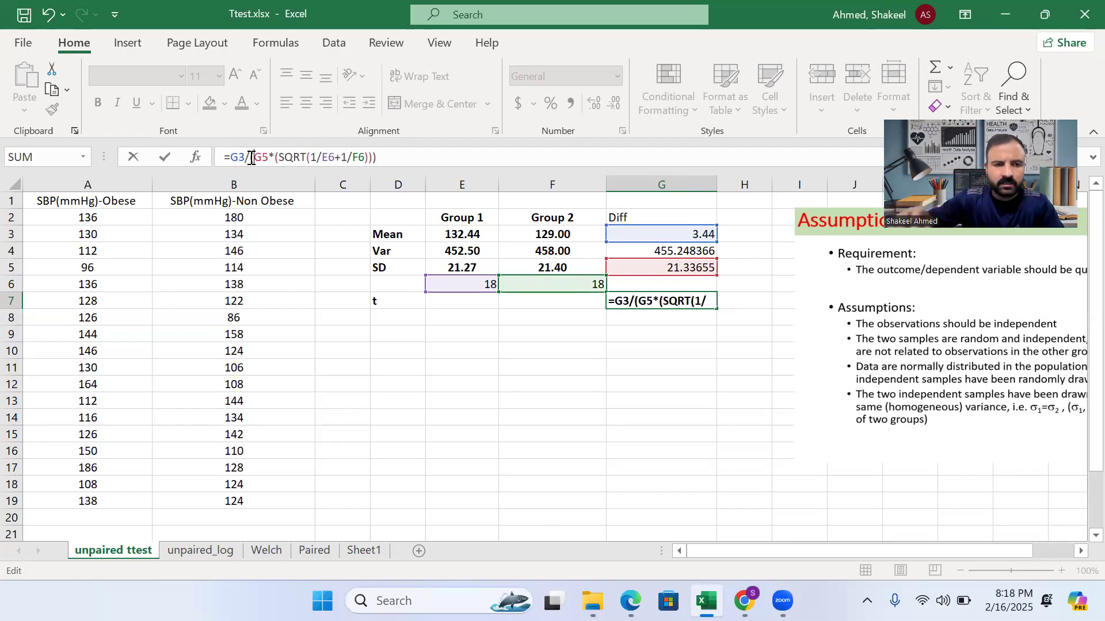
pyautogui.click(384, 158)
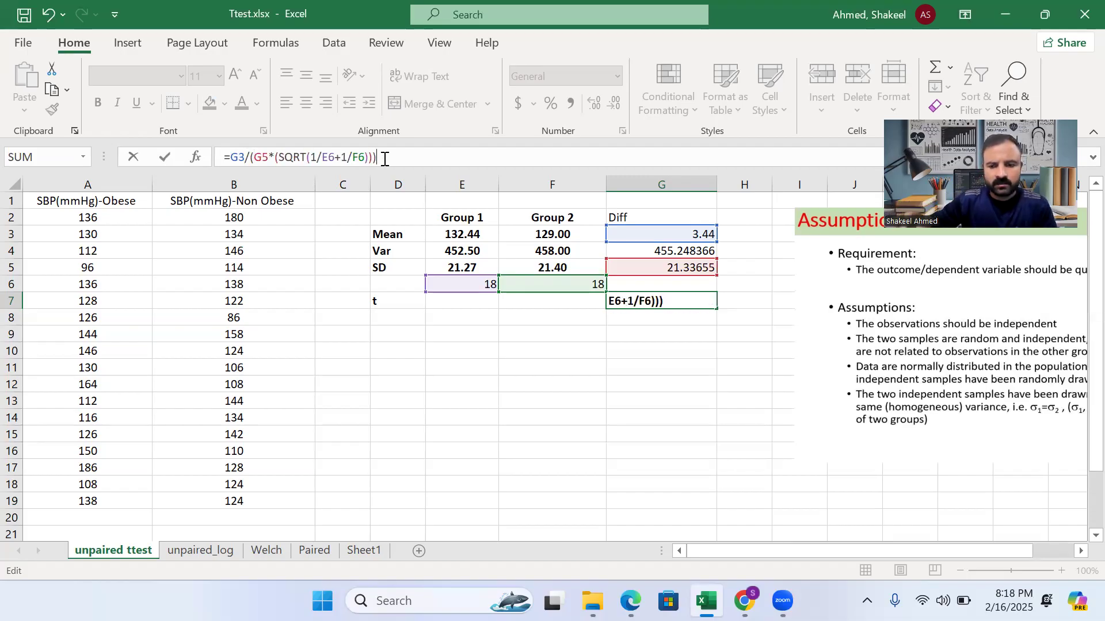
pyautogui.press('Return')
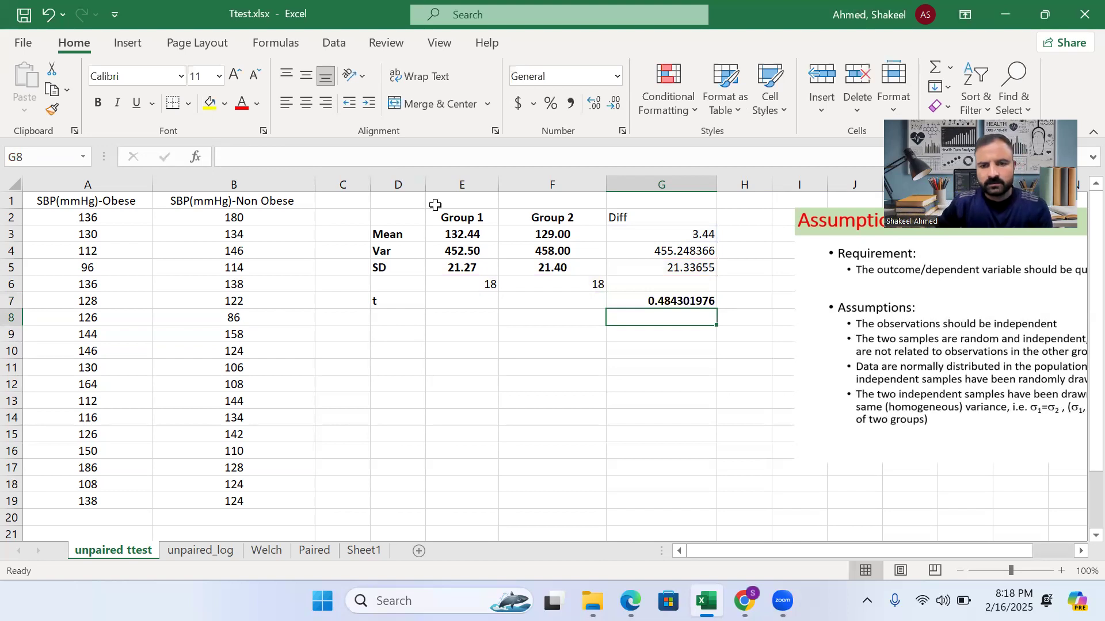
pyautogui.click(649, 298)
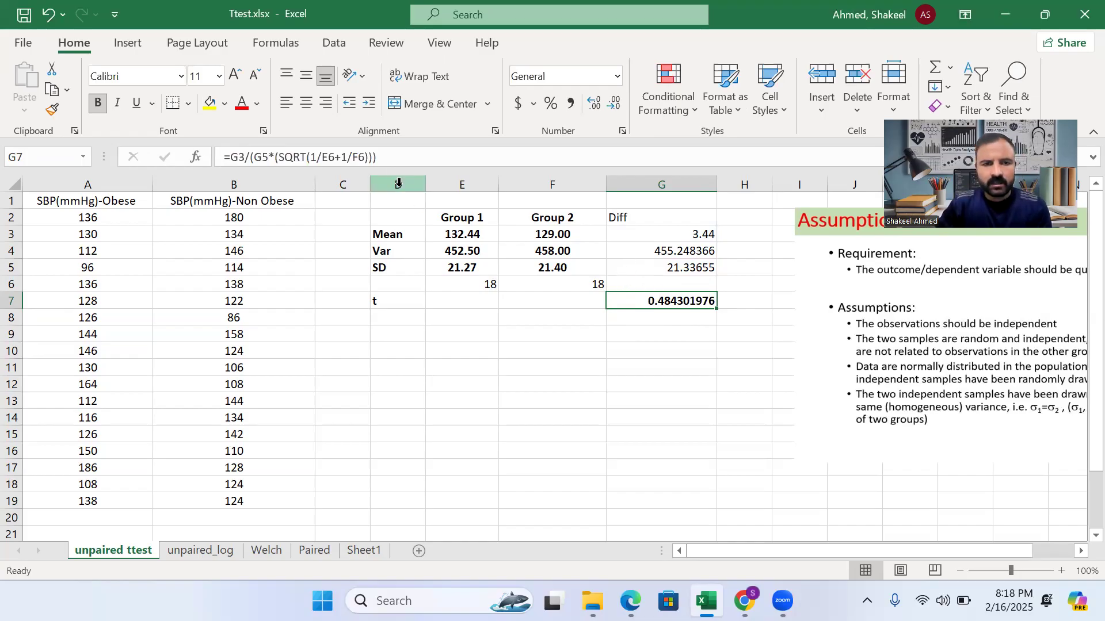
# Open the t formula in G7 to check its cell references, then leave it as entered.
pyautogui.click(382, 156)
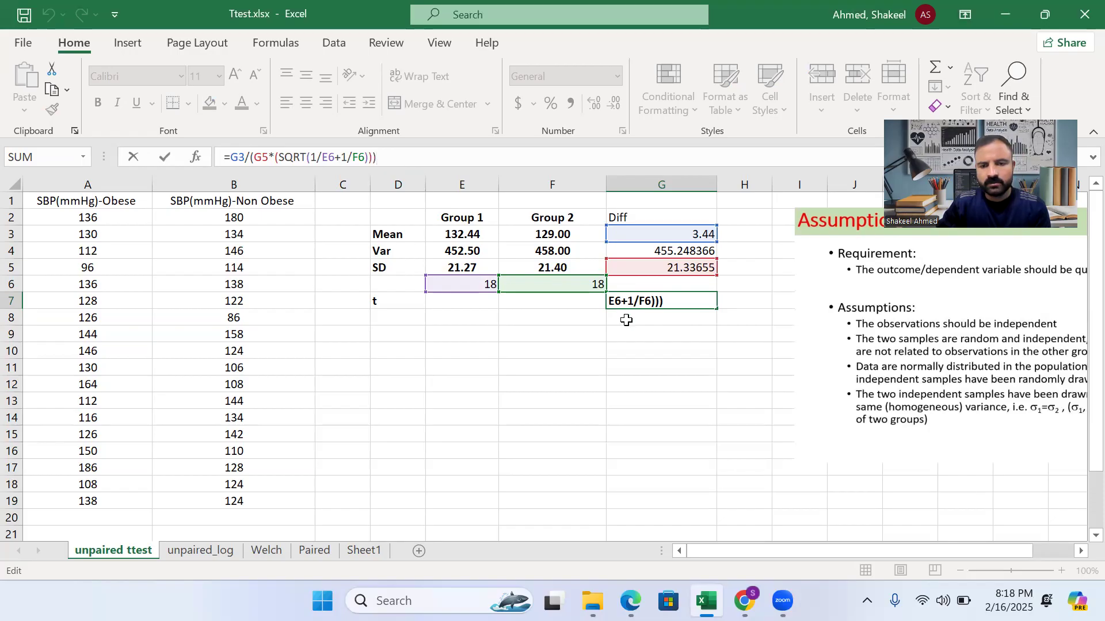
pyautogui.press('Return')
pyautogui.click(634, 297)
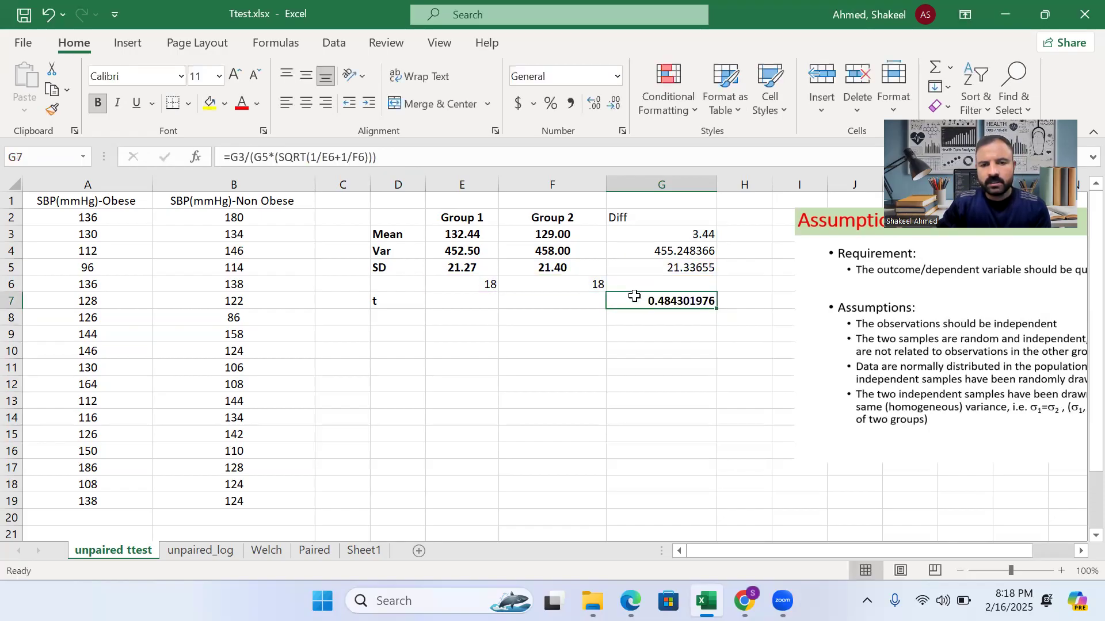
# Enter the row label p in cell D8, below the t label.
pyautogui.click(405, 312)
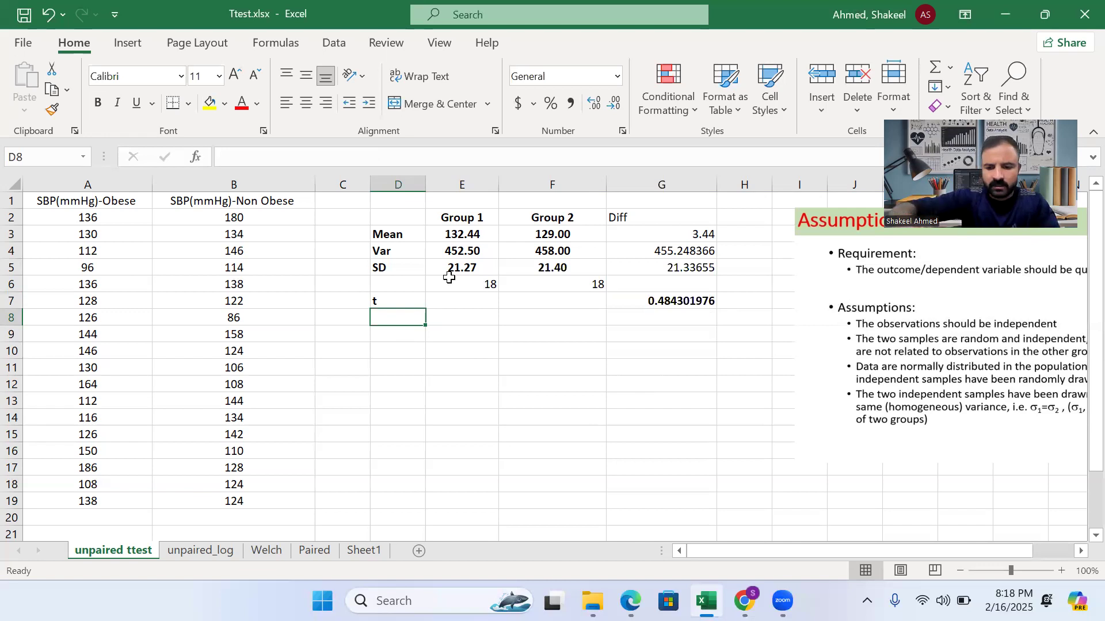
pyautogui.write('p')
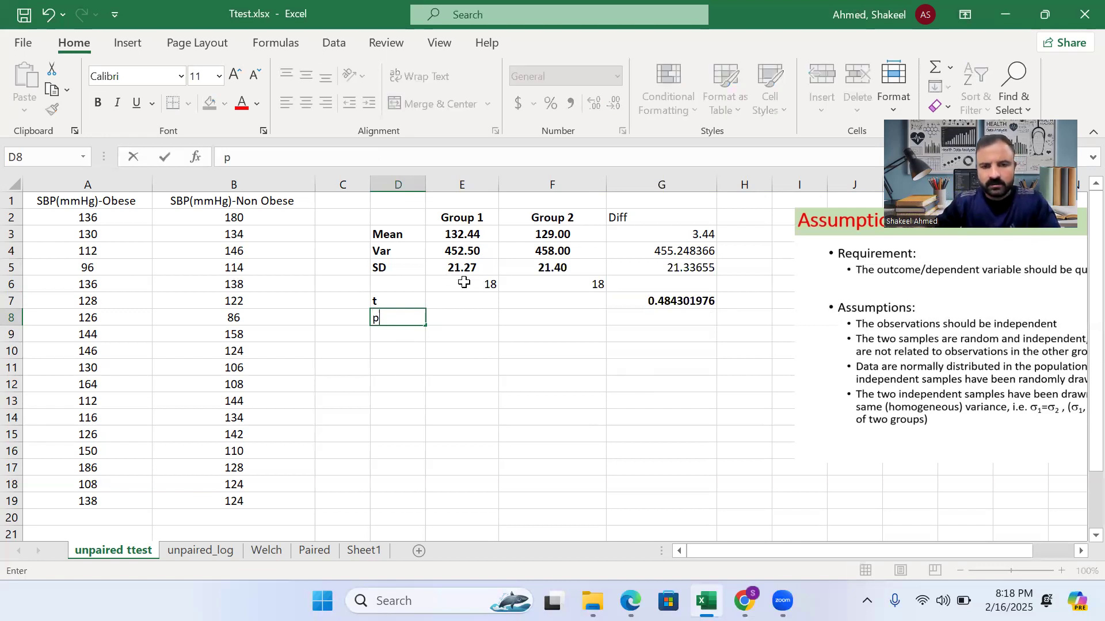
pyautogui.click(642, 313)
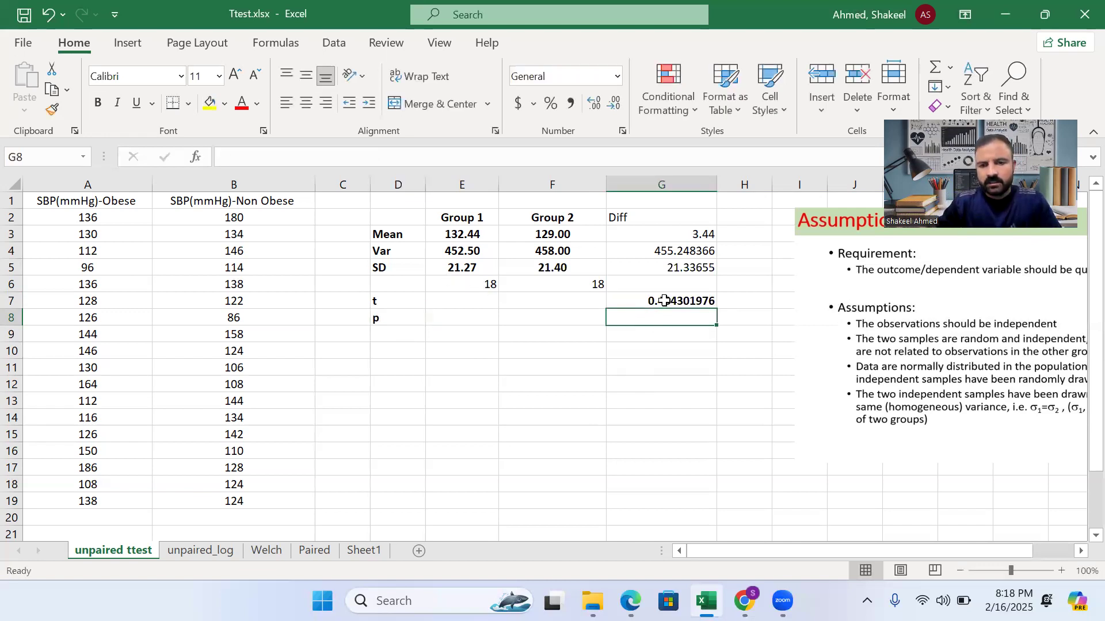
# Enter the two-tailed p-value formula =T.DIST.2T(G7,34) in cell G8.
pyautogui.click(665, 301)
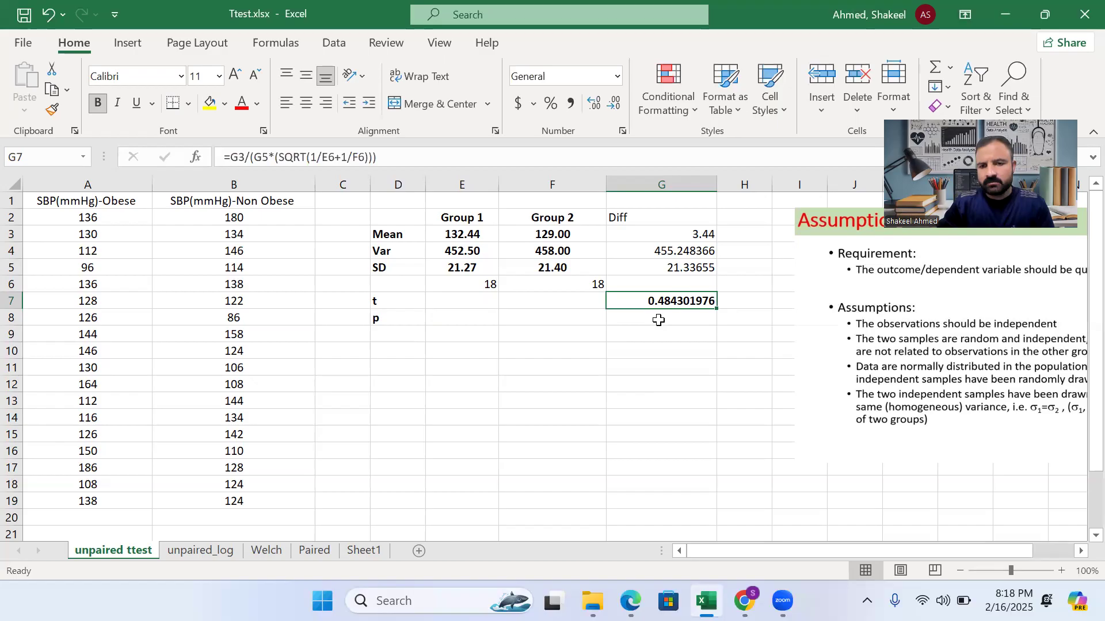
pyautogui.click(659, 320)
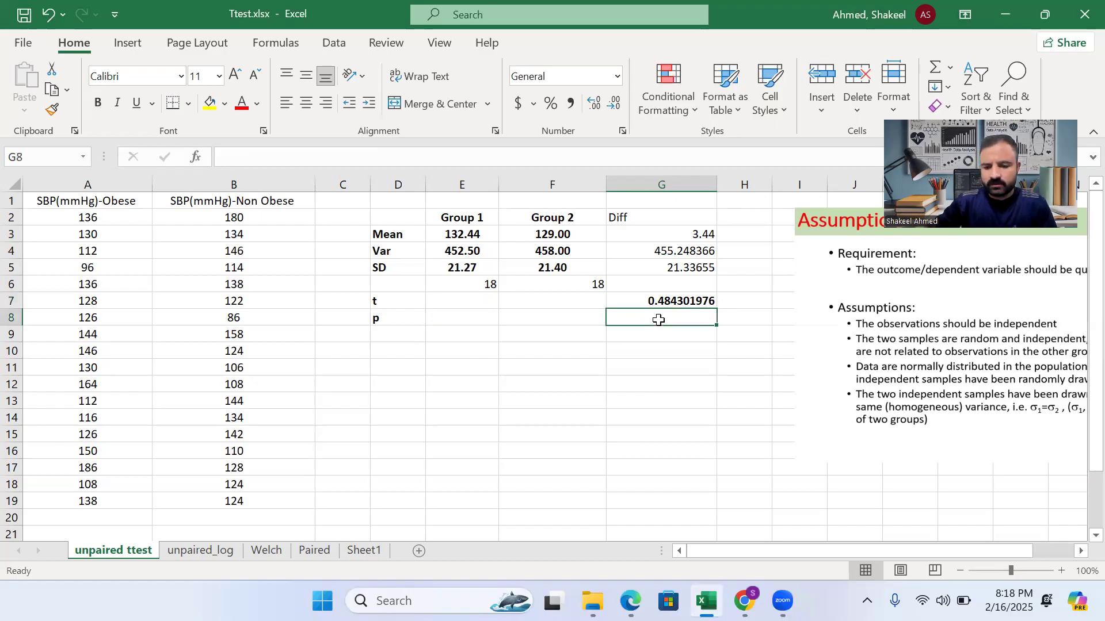
pyautogui.write('=')
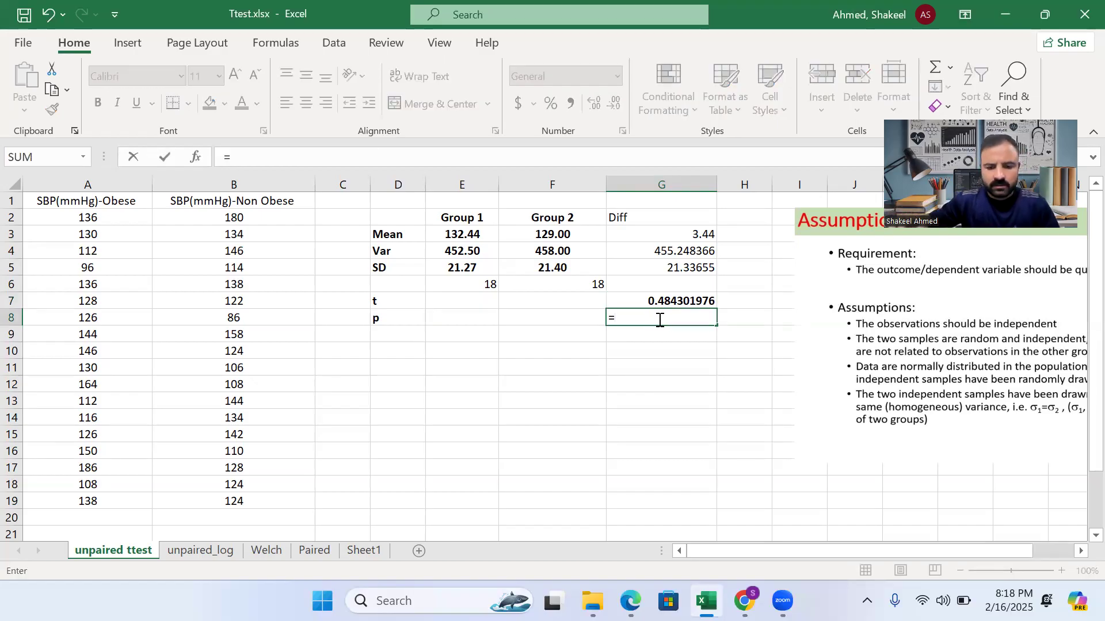
pyautogui.write('t')
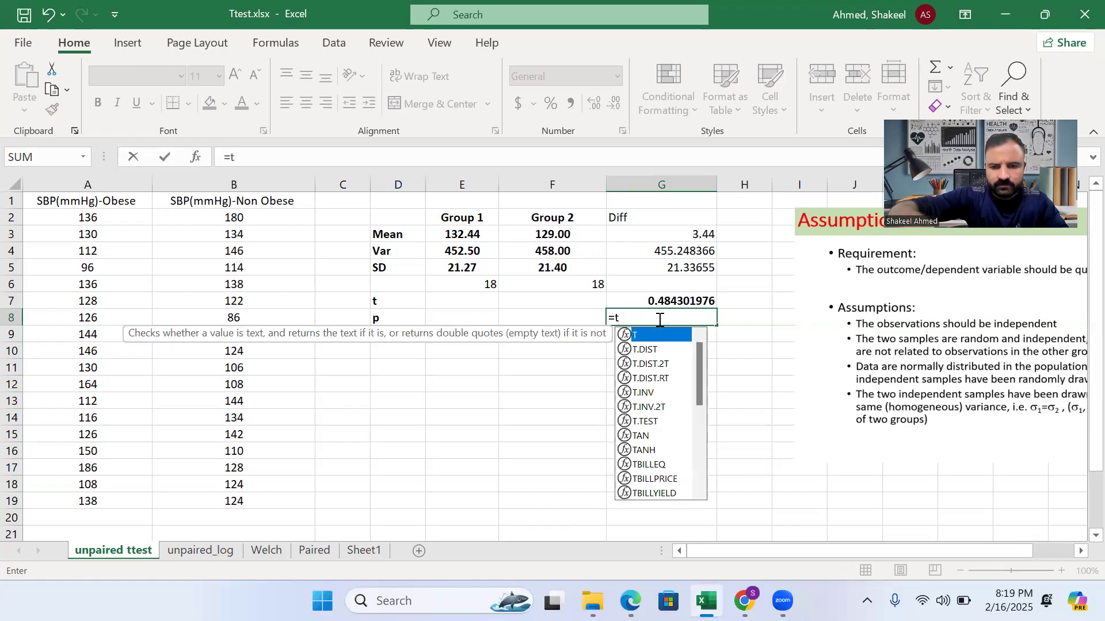
pyautogui.doubleClick(656, 364)
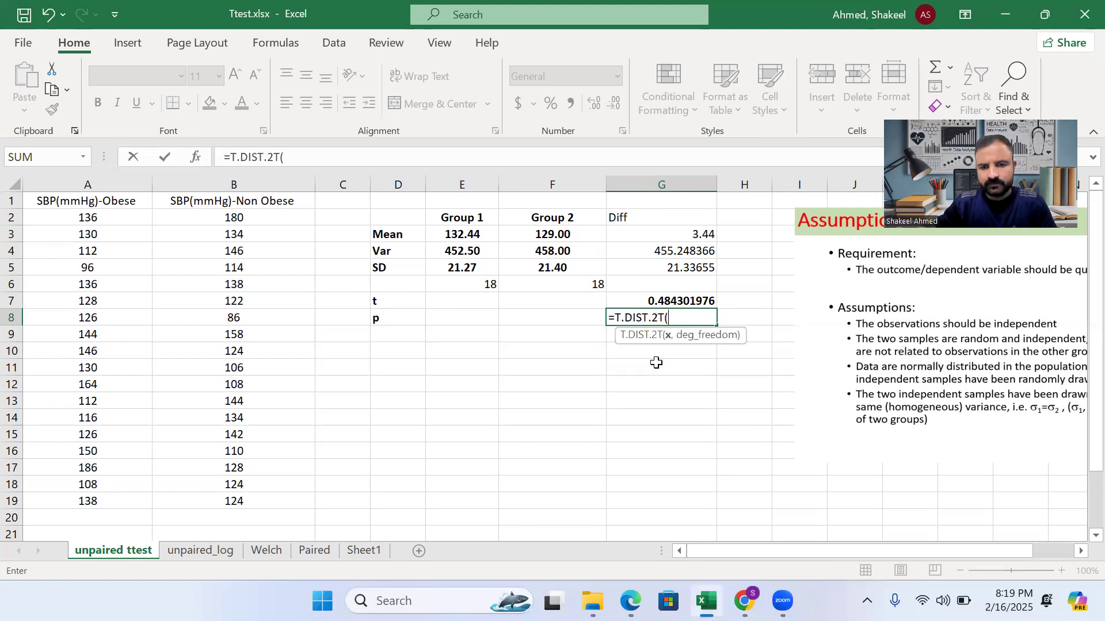
pyautogui.click(681, 298)
pyautogui.write(',')
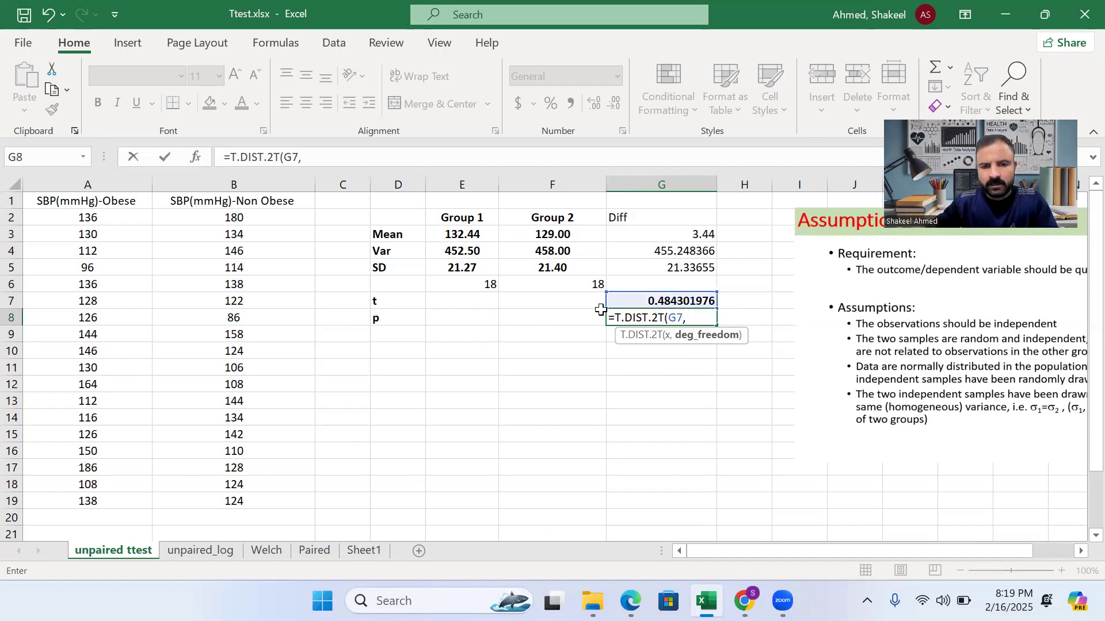
pyautogui.write('34')
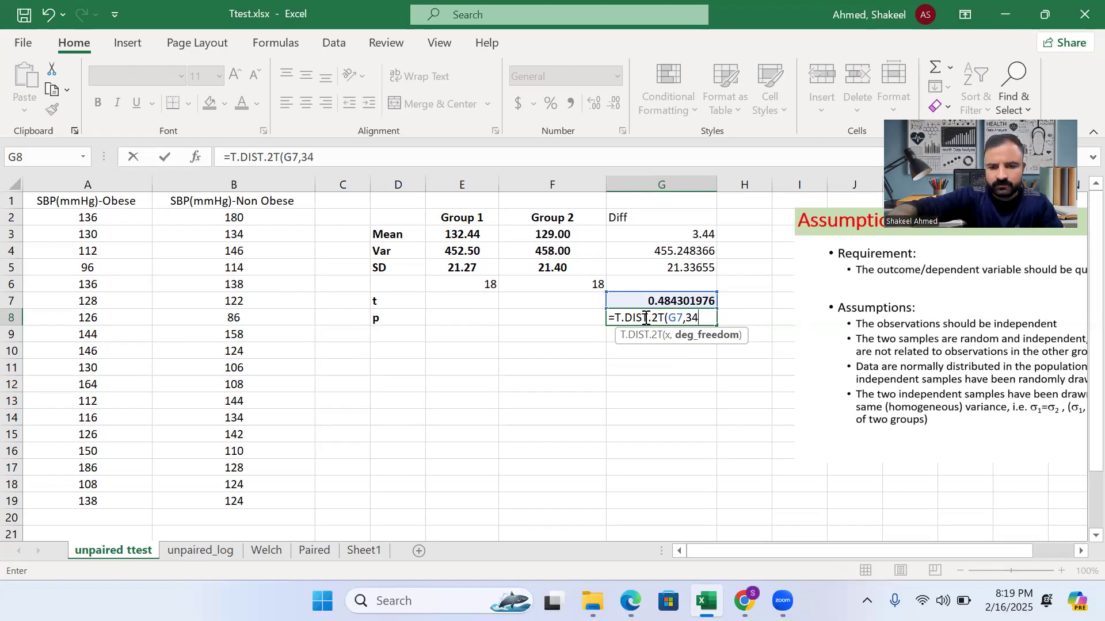
pyautogui.write(')')
pyautogui.press('Return')
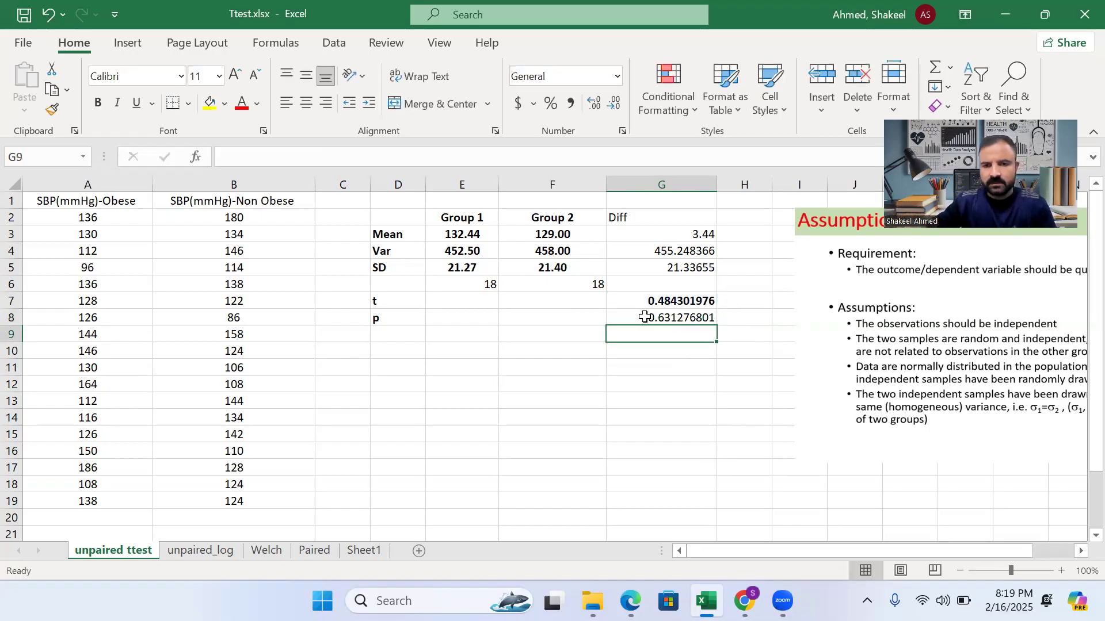
pyautogui.click(665, 311)
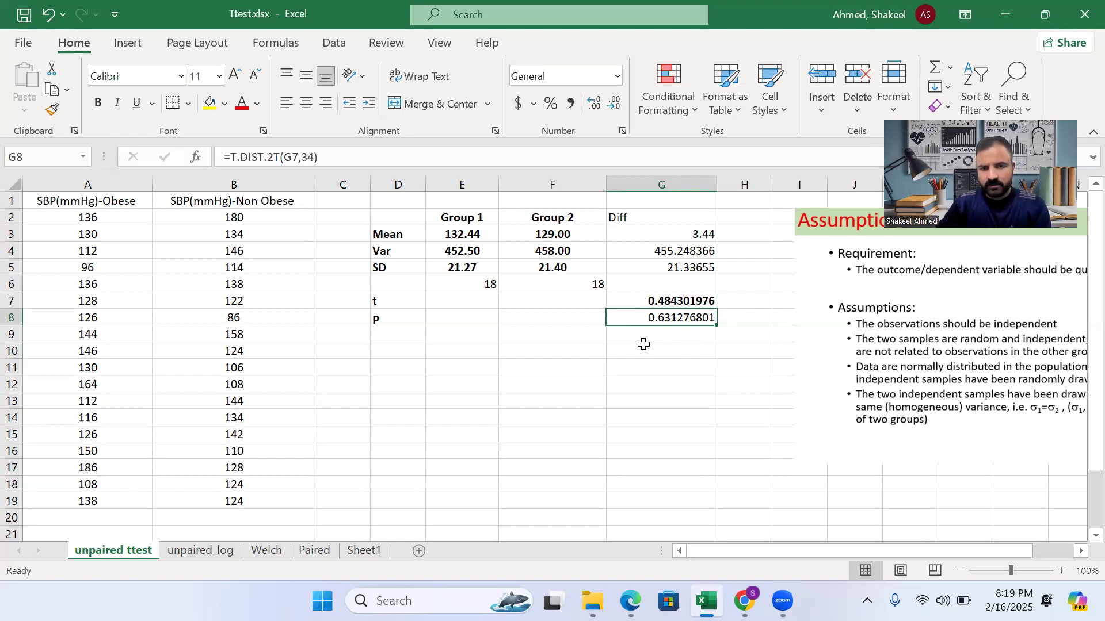
# Start the Data Analysis tool t-Test: Two-Sample Assuming Equal Variances.
pyautogui.moveTo(807, 549); pyautogui.dragTo(1007, 571)
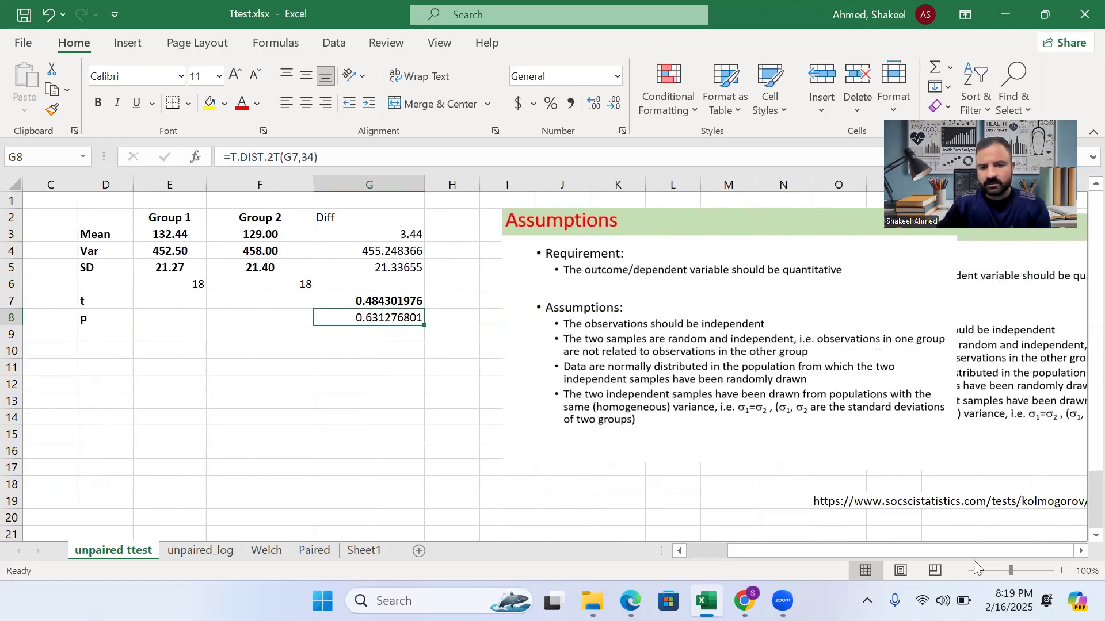
pyautogui.click(225, 379)
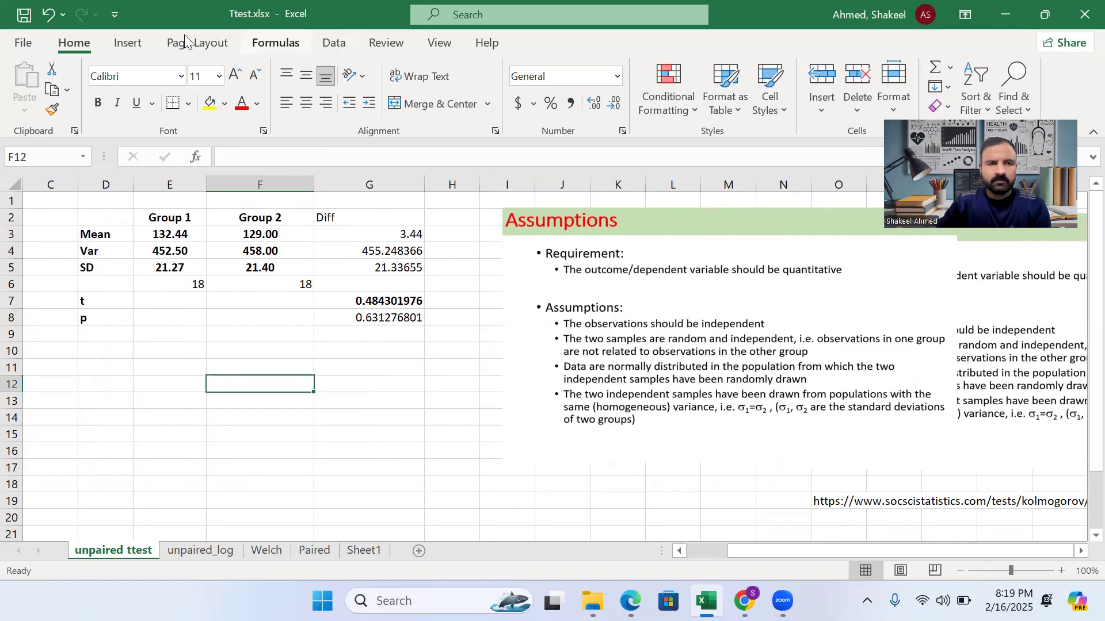
pyautogui.click(333, 43)
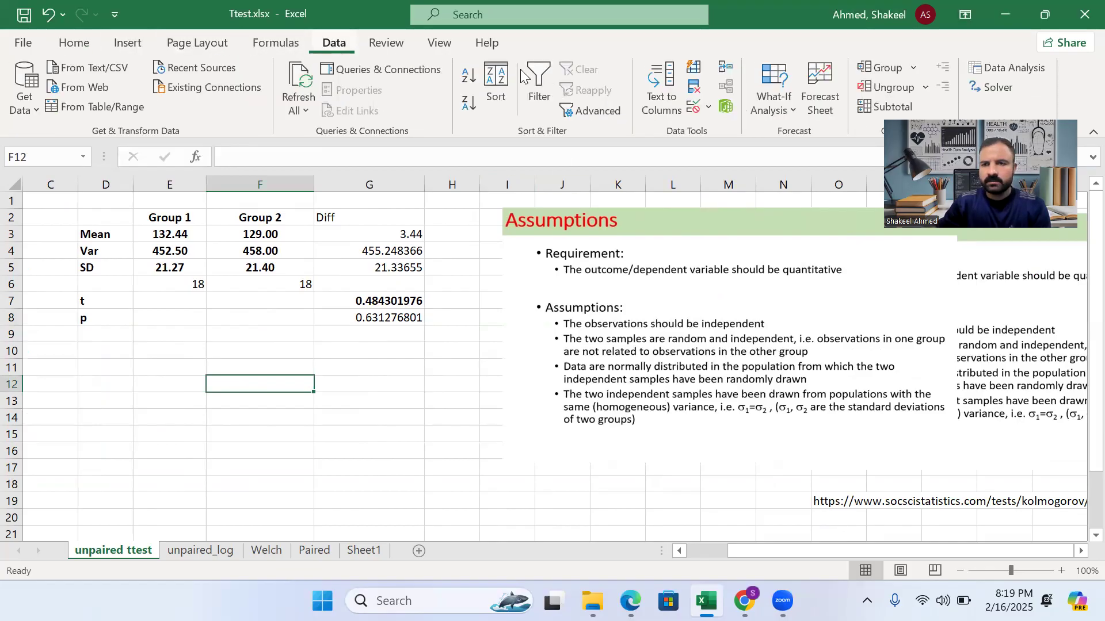
pyautogui.click(1013, 67)
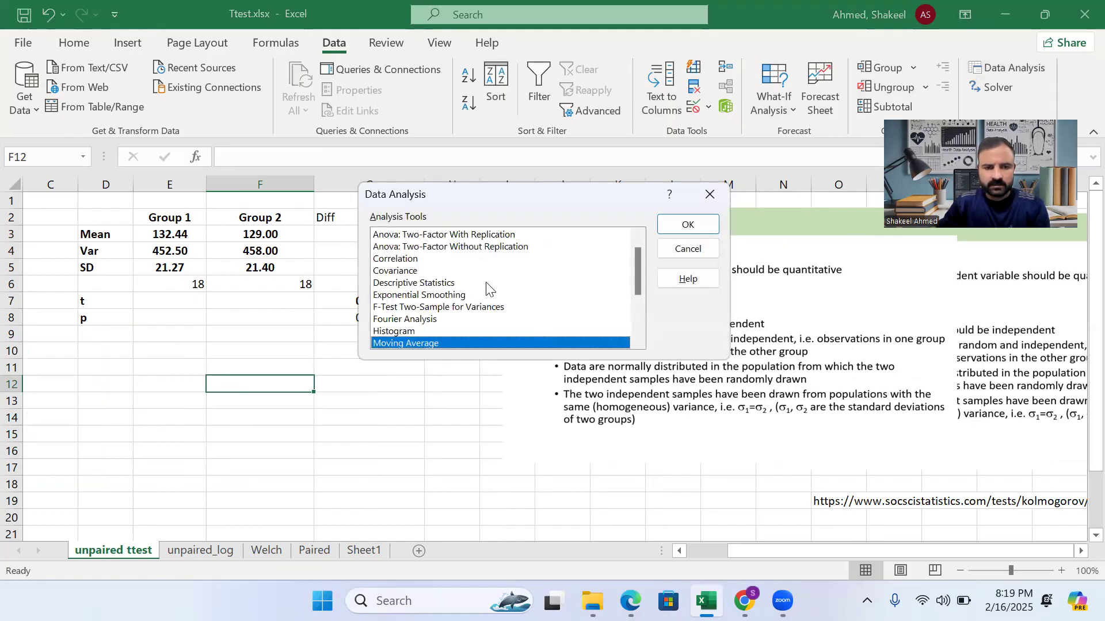
pyautogui.scroll(-3, 486, 288)
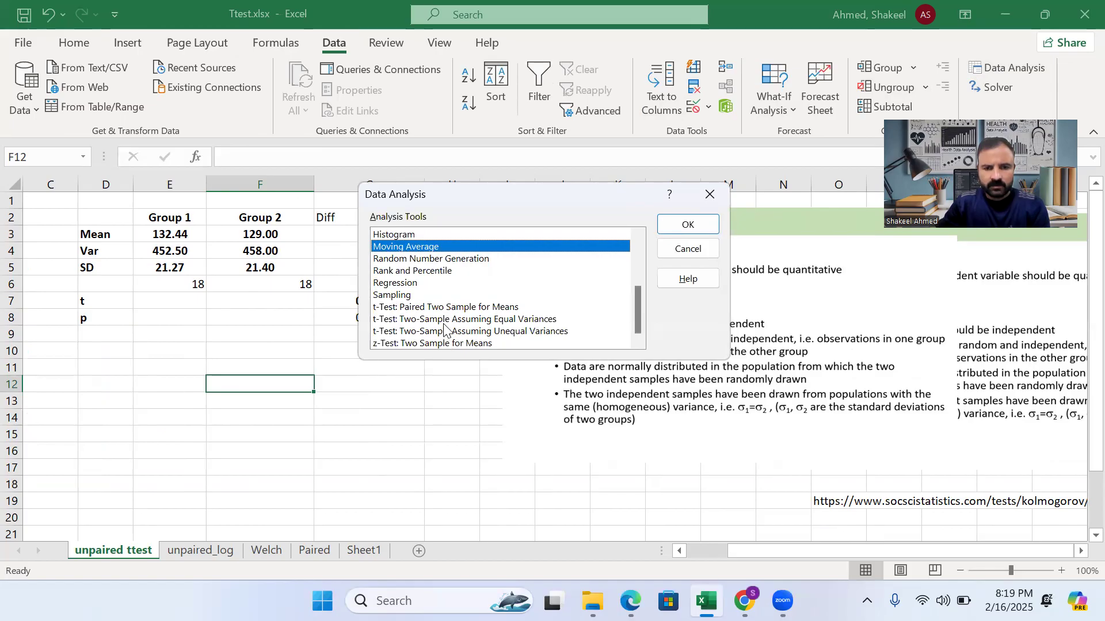
pyautogui.doubleClick(443, 320)
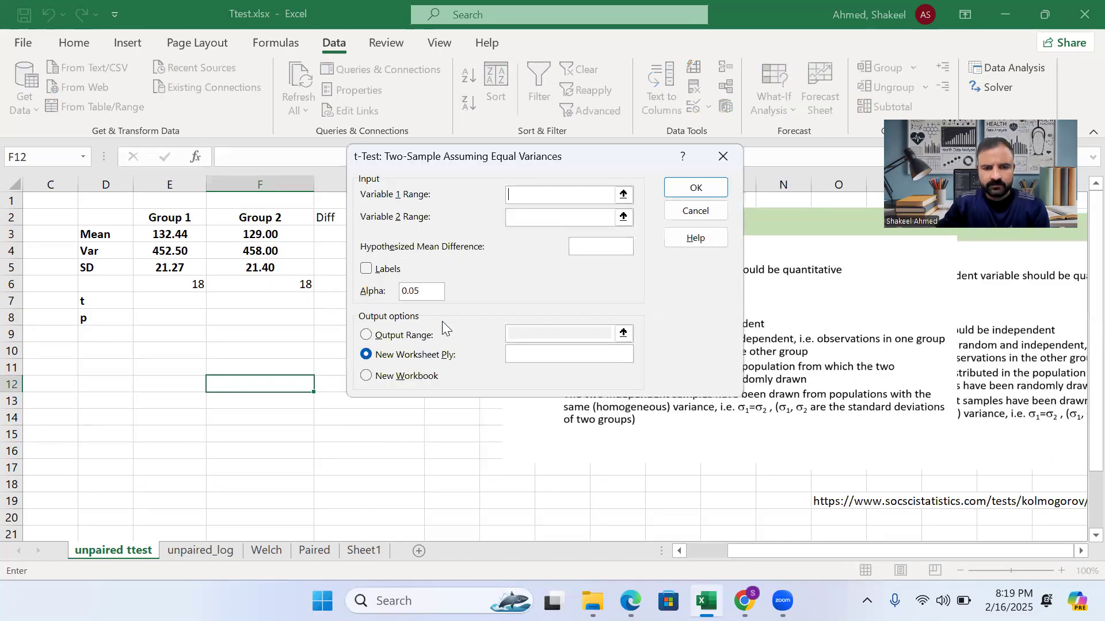
# Set the t-test's Variable 1 Range to the obese group's values in $A$2:$A$19.
pyautogui.click(623, 193)
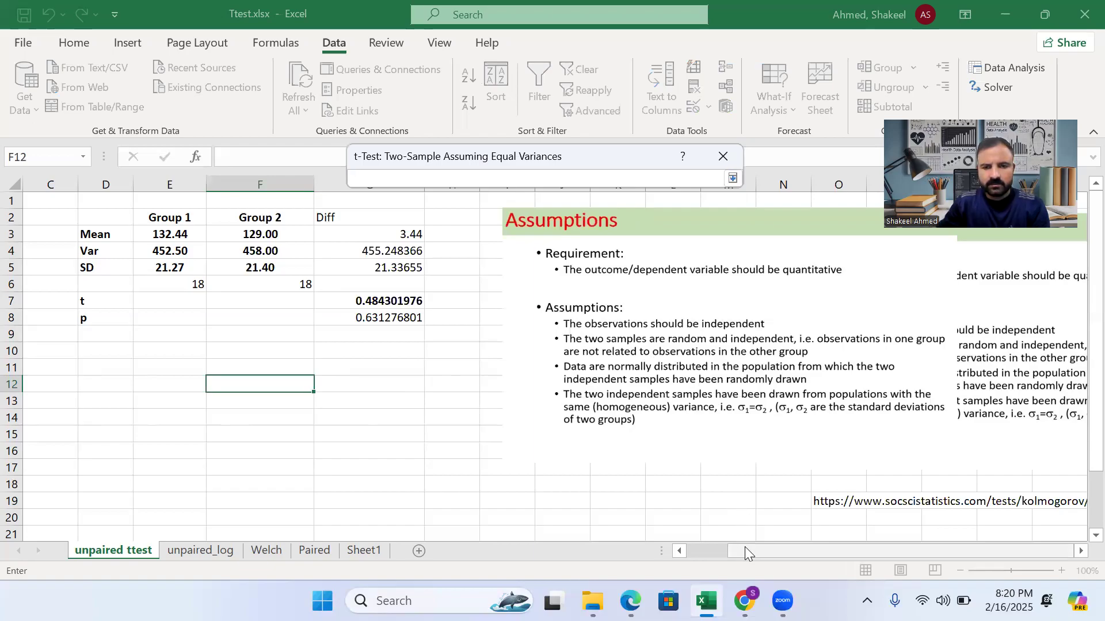
pyautogui.moveTo(746, 550); pyautogui.dragTo(676, 546)
pyautogui.click(77, 216)
pyautogui.moveTo(77, 216); pyautogui.dragTo(71, 496)
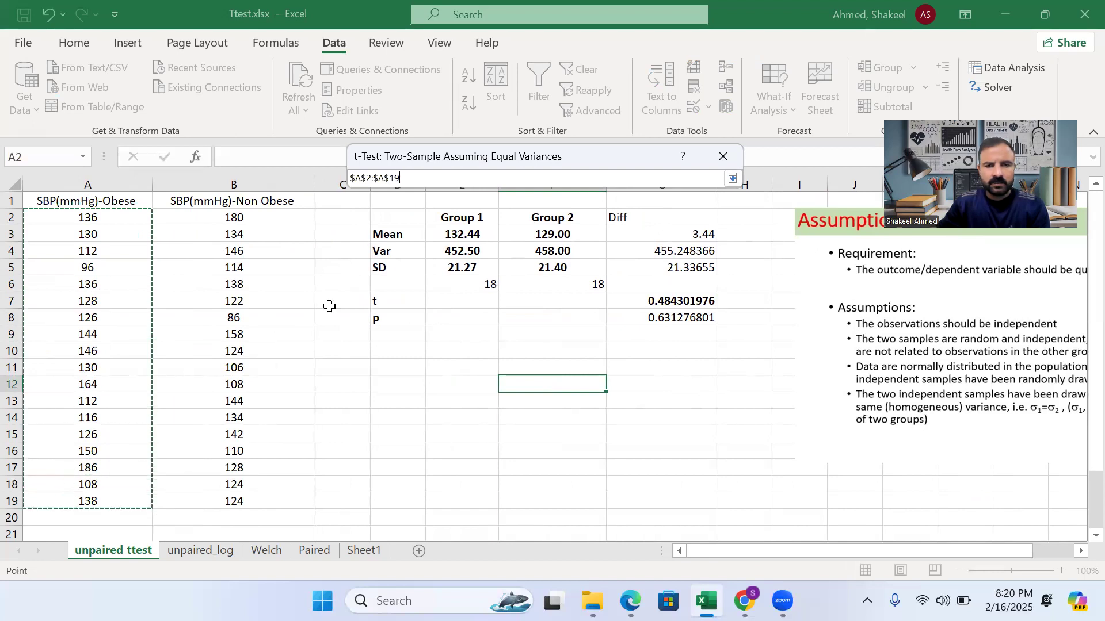
pyautogui.click(731, 179)
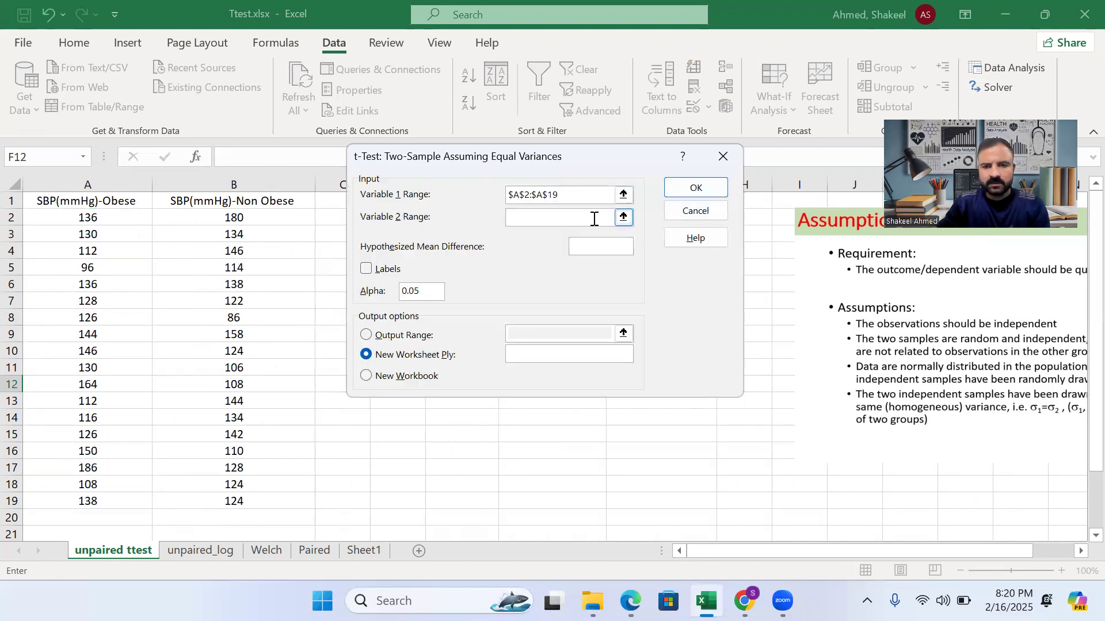
# Set the Variable 2 Range to the non-obese values in $B$2:$B$19 and the hypothesized mean difference to 0.
pyautogui.click(623, 217)
pyautogui.moveTo(217, 219); pyautogui.dragTo(221, 502)
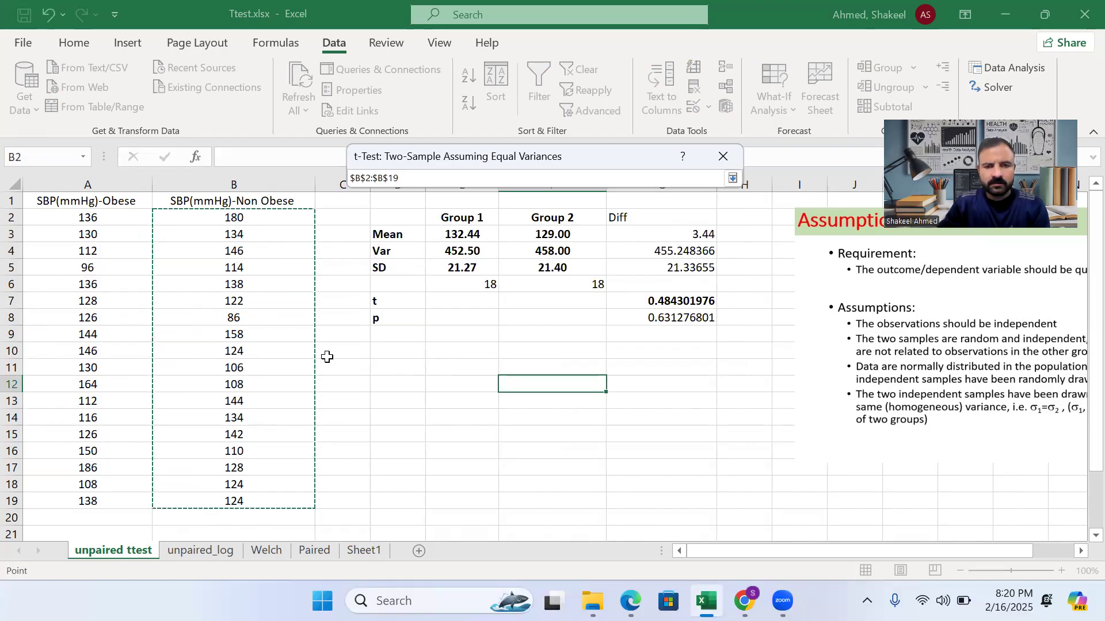
pyautogui.click(732, 179)
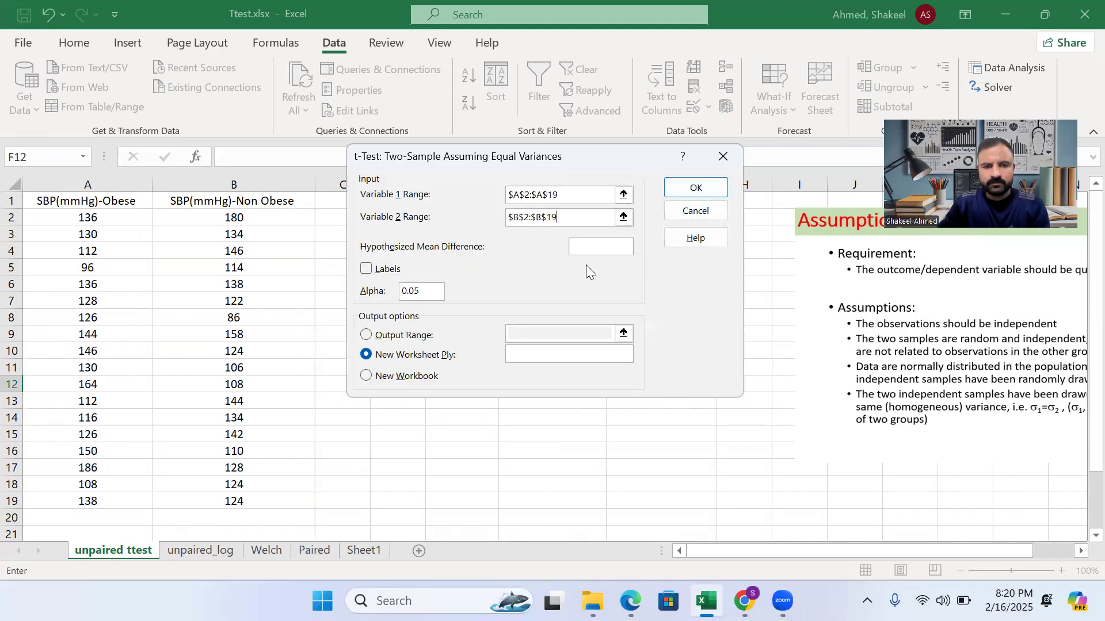
pyautogui.press('Tab')
pyautogui.click(593, 249)
pyautogui.write('0')
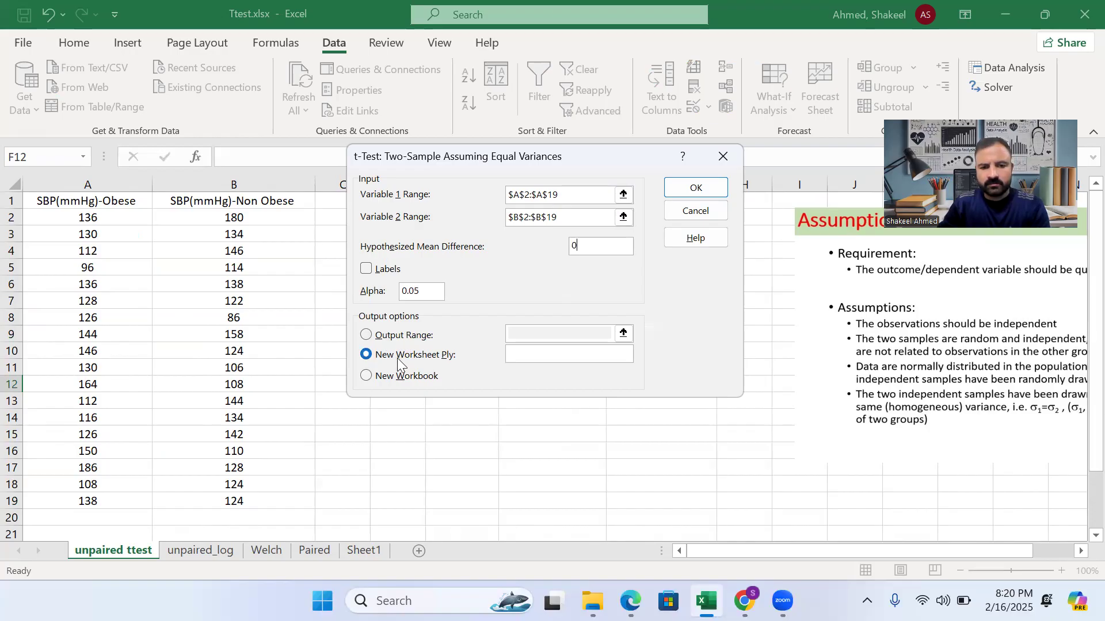
# Set the Output Range to $C$19:$I$29 on the current sheet and run the t-test.
pyautogui.click(367, 335)
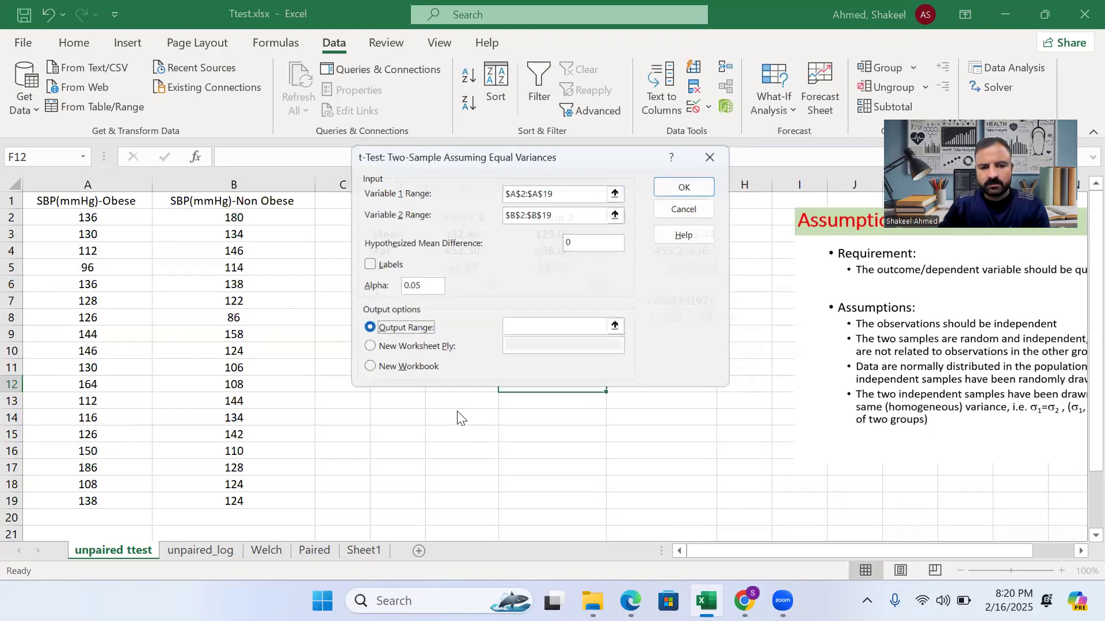
pyautogui.click(619, 329)
pyautogui.scroll(-3, 578, 421)
pyautogui.moveTo(350, 343); pyautogui.dragTo(789, 520)
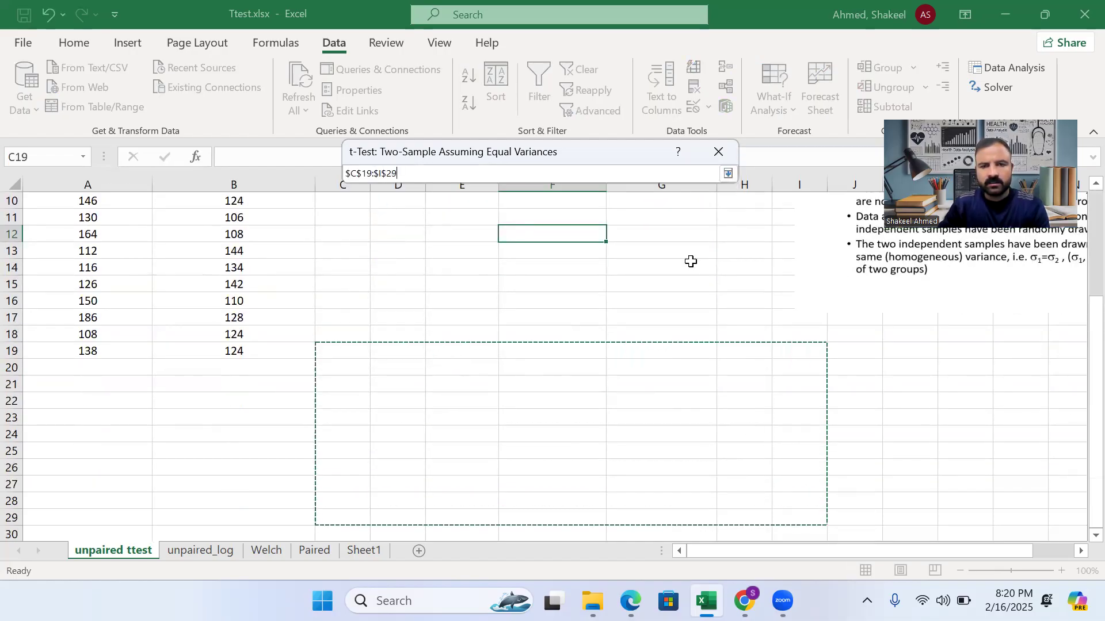
pyautogui.click(728, 173)
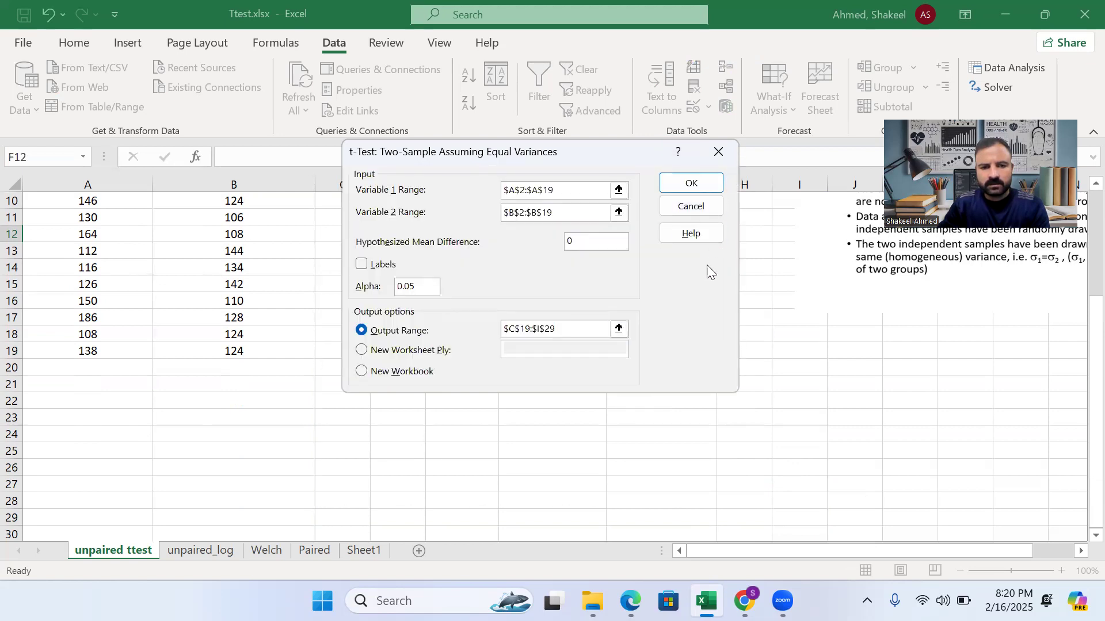
pyautogui.click(691, 186)
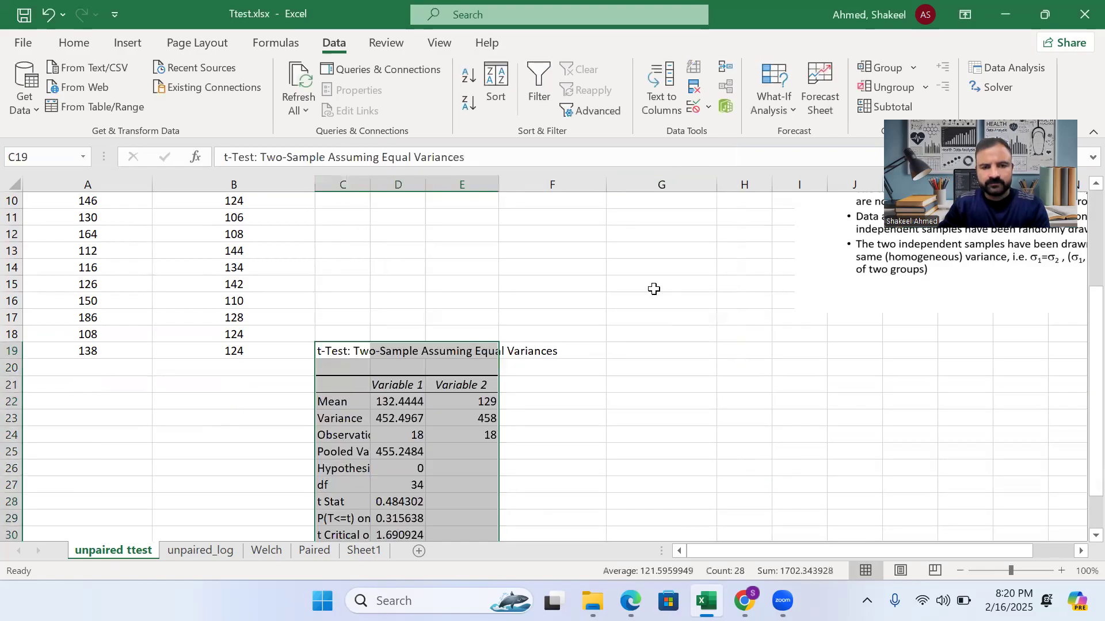
# Widen column C to fit the row labels of the t-test output table.
pyautogui.scroll(-2, 614, 357)
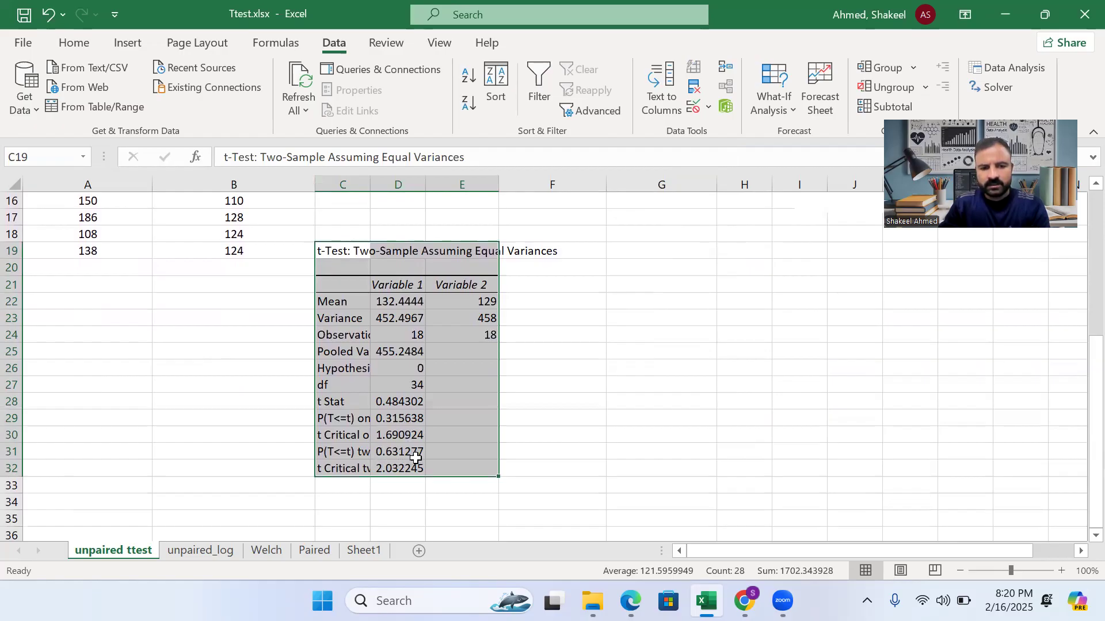
pyautogui.click(390, 439)
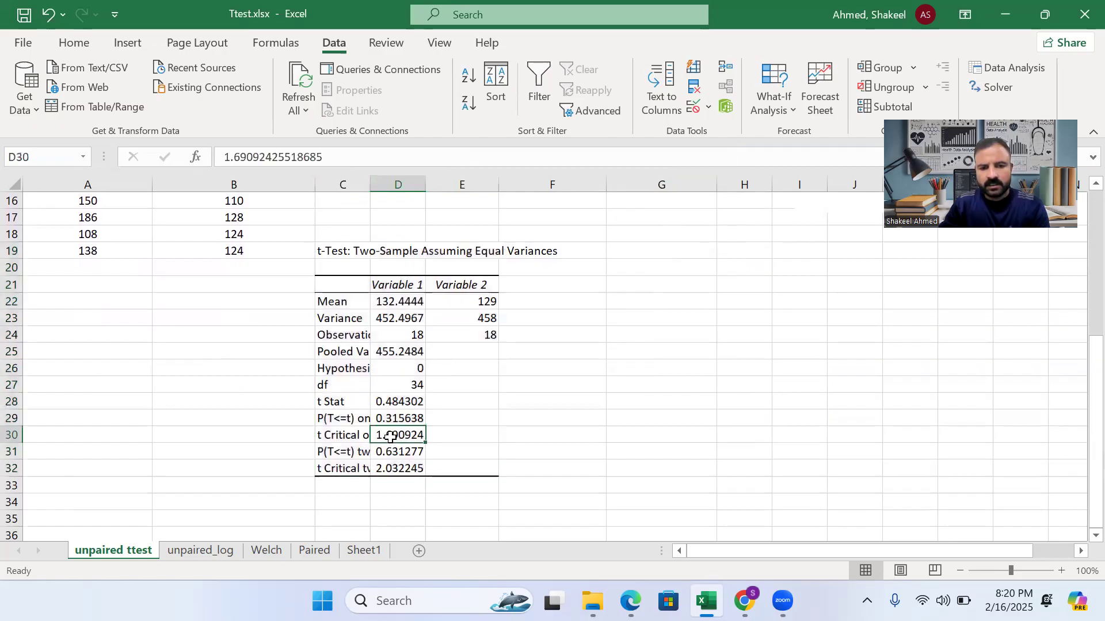
pyautogui.moveTo(371, 191); pyautogui.dragTo(420, 195)
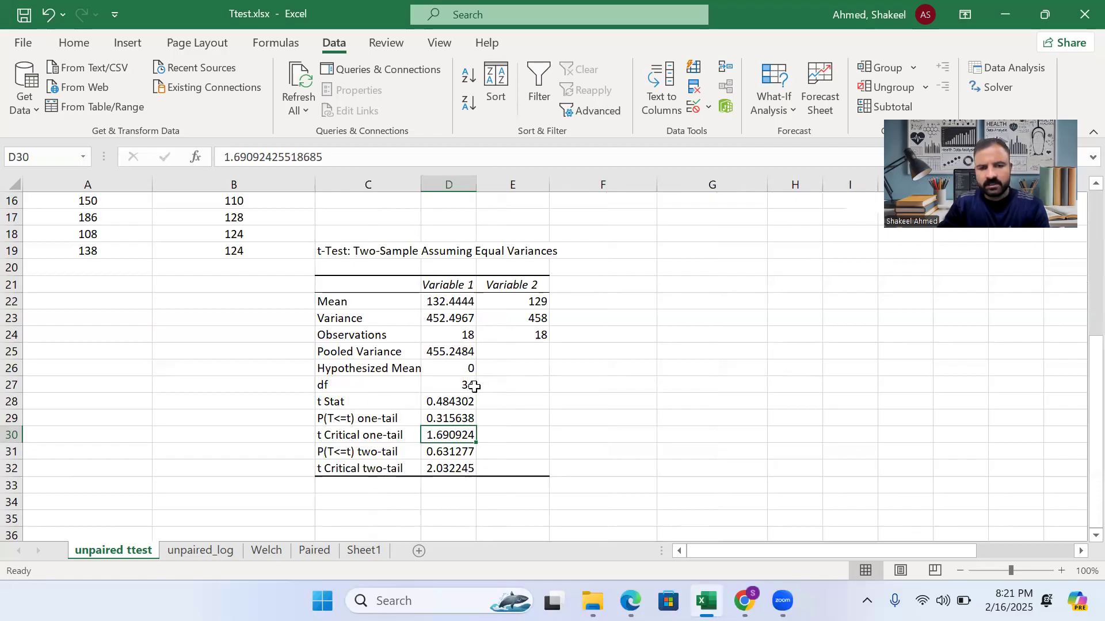
# Compare the t-test output table with the hand-calculated t and p values in G7 and G8.
pyautogui.scroll(3, 534, 314)
pyautogui.scroll(1, 531, 317)
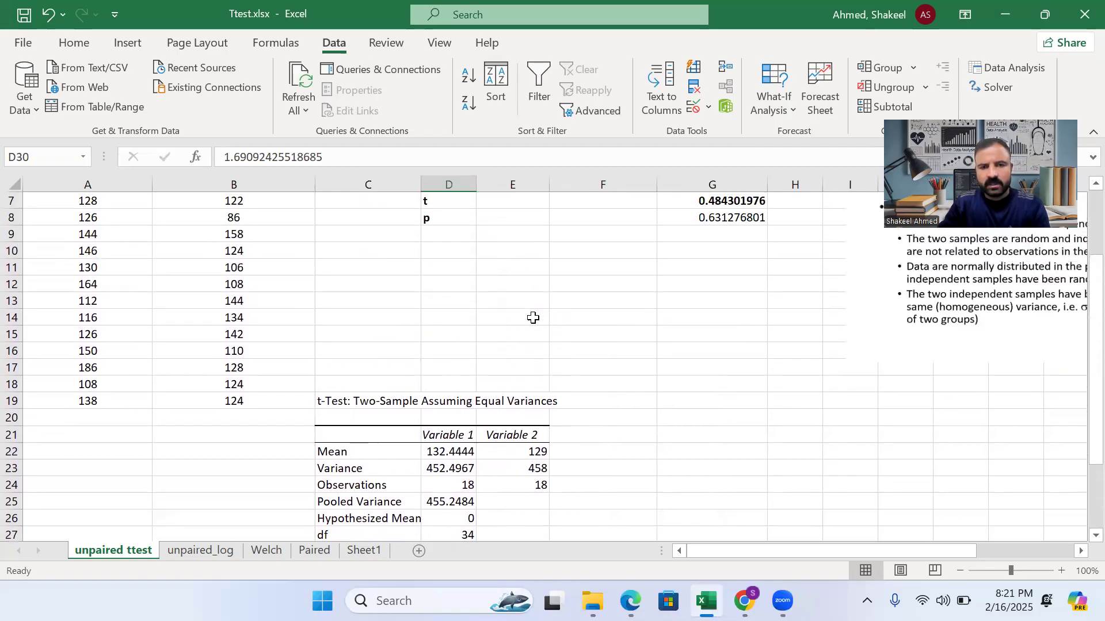
pyautogui.scroll(-3, 533, 318)
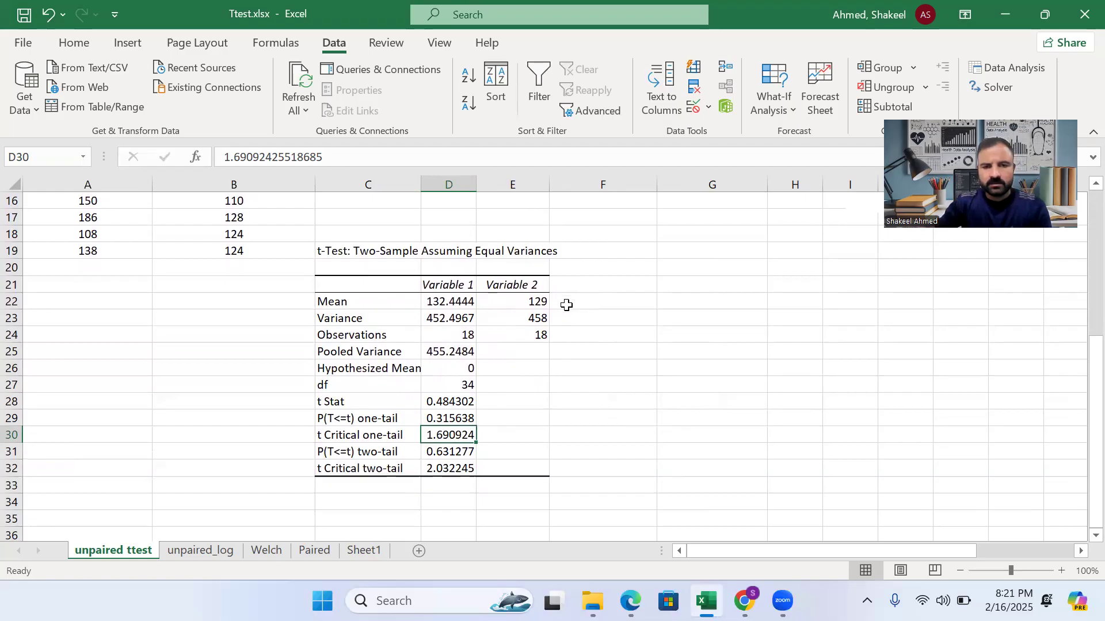
# Open the Data Analysis t-Test: Two-Sample Assuming Equal Variances tool on the unpaired_log sheet.
pyautogui.click(273, 362)
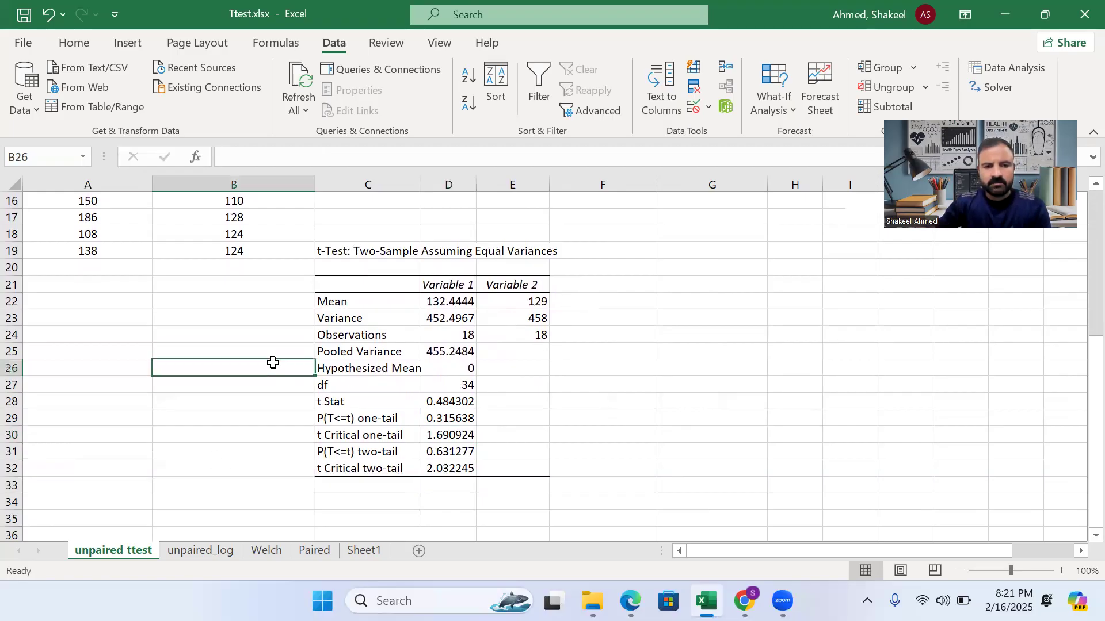
pyautogui.click(200, 552)
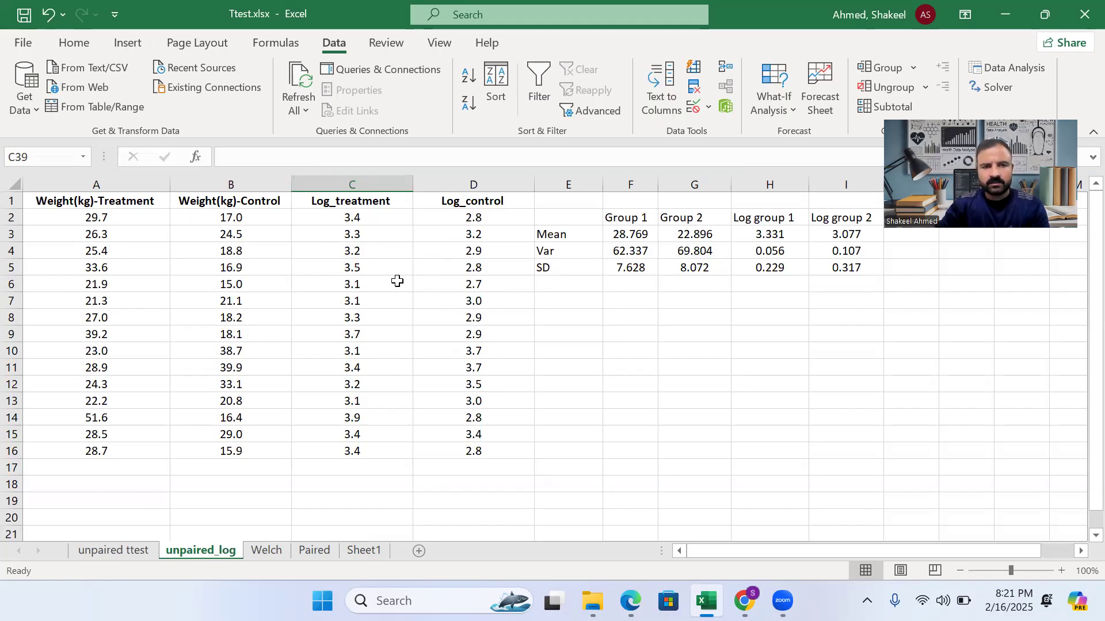
pyautogui.click(1003, 65)
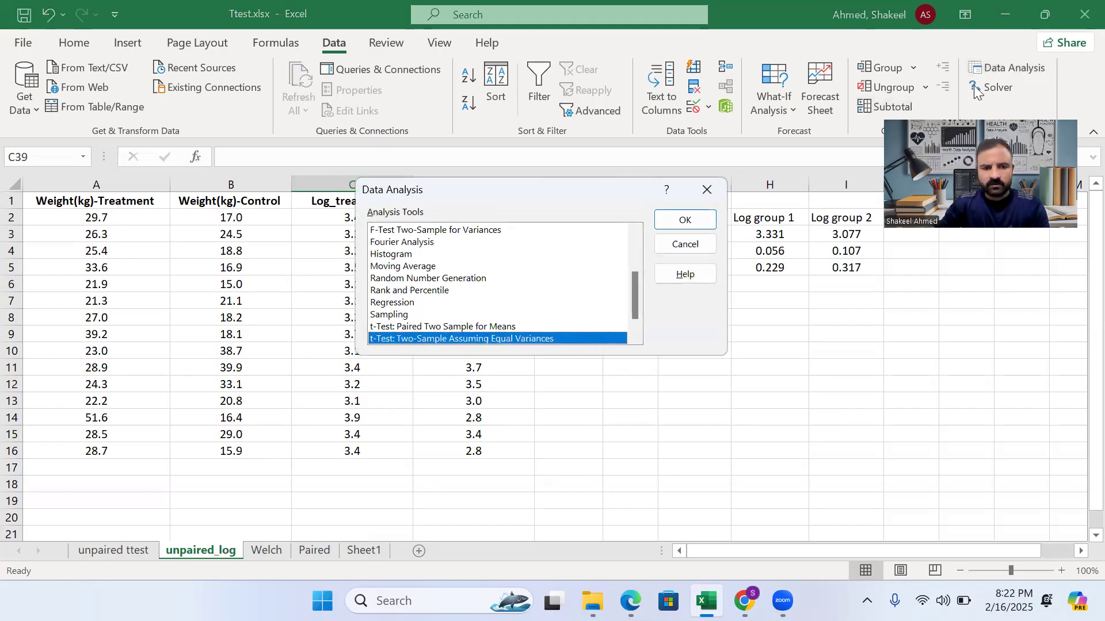
pyautogui.scroll(-1, 488, 297)
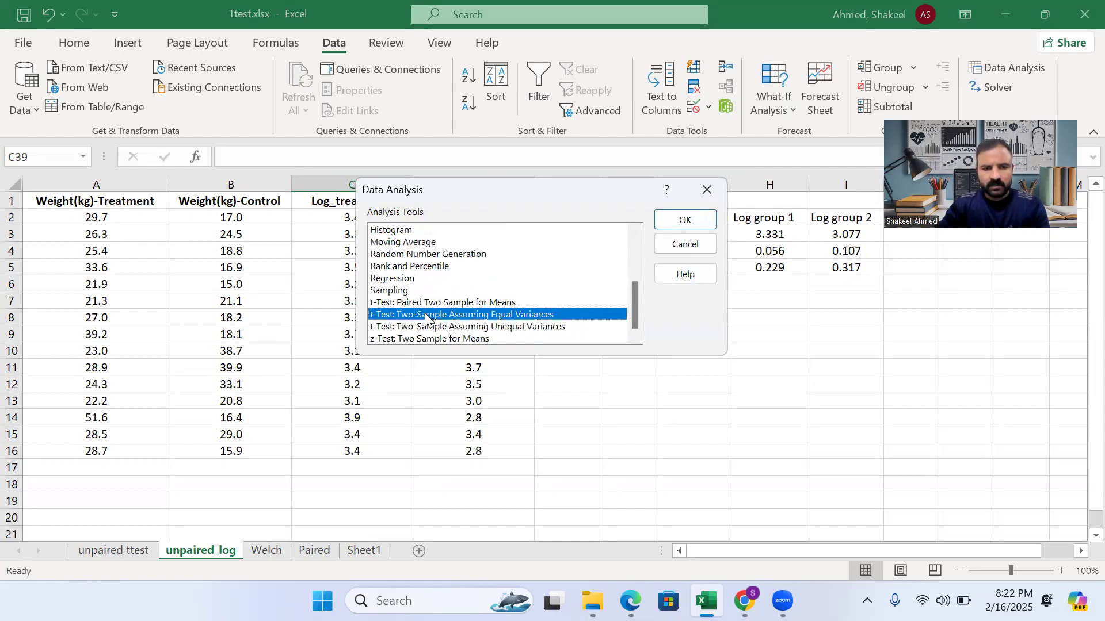
pyautogui.click(679, 223)
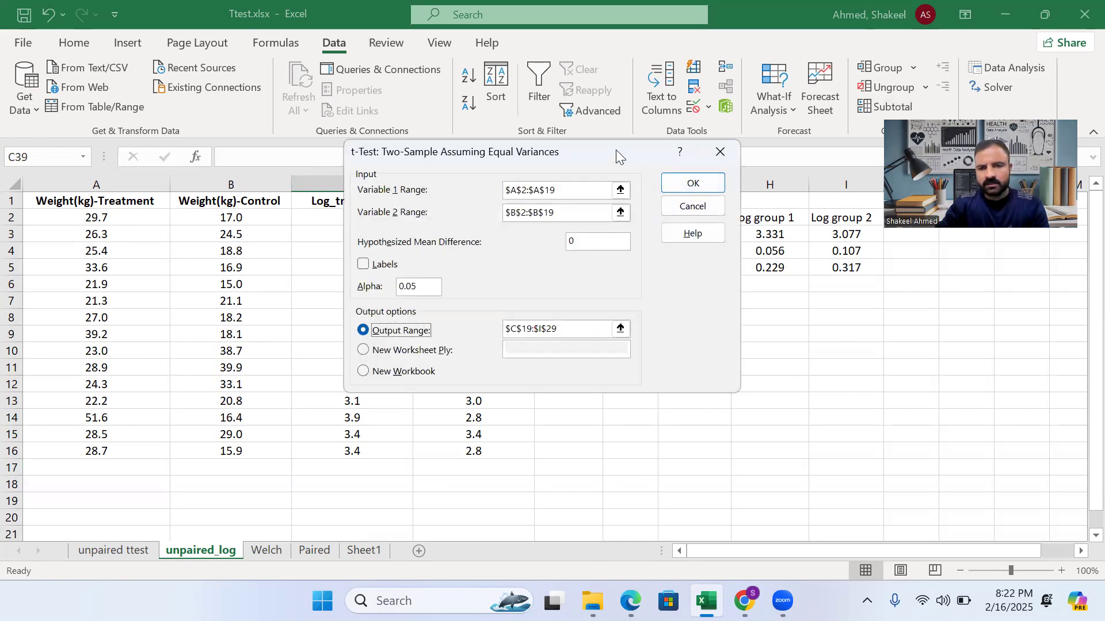
# Set the Variable 1 Range to the Log_treatment values in $C$2:$C$16 and the Variable 2 Range to the Log_control values in $D$2:$D$16.
pyautogui.moveTo(616, 150); pyautogui.dragTo(716, 340)
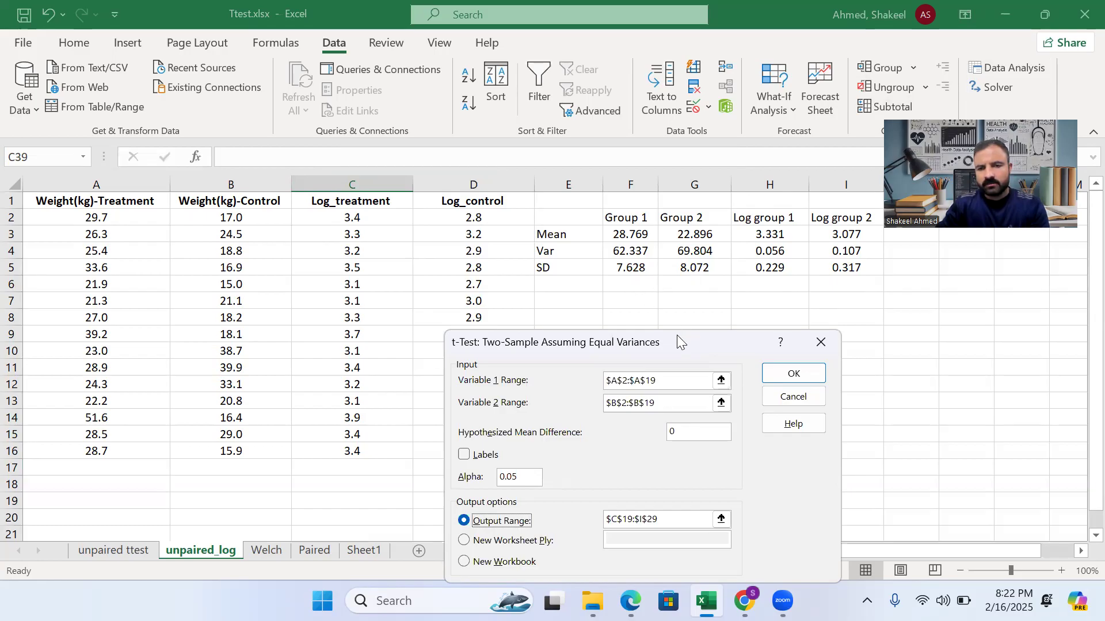
pyautogui.moveTo(677, 335); pyautogui.dragTo(610, 199)
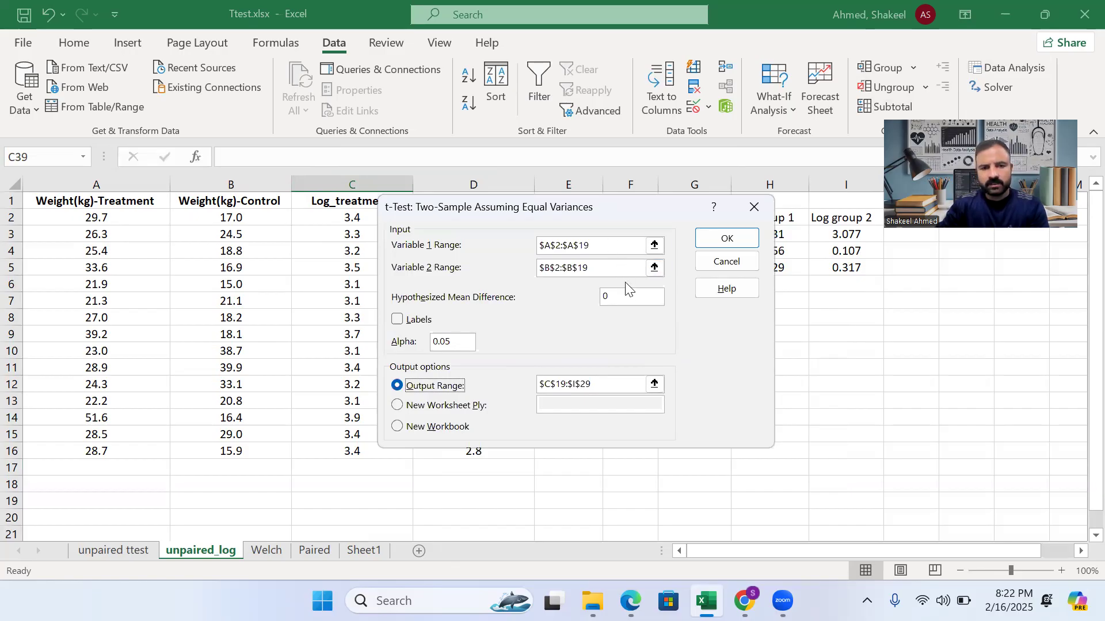
pyautogui.click(654, 246)
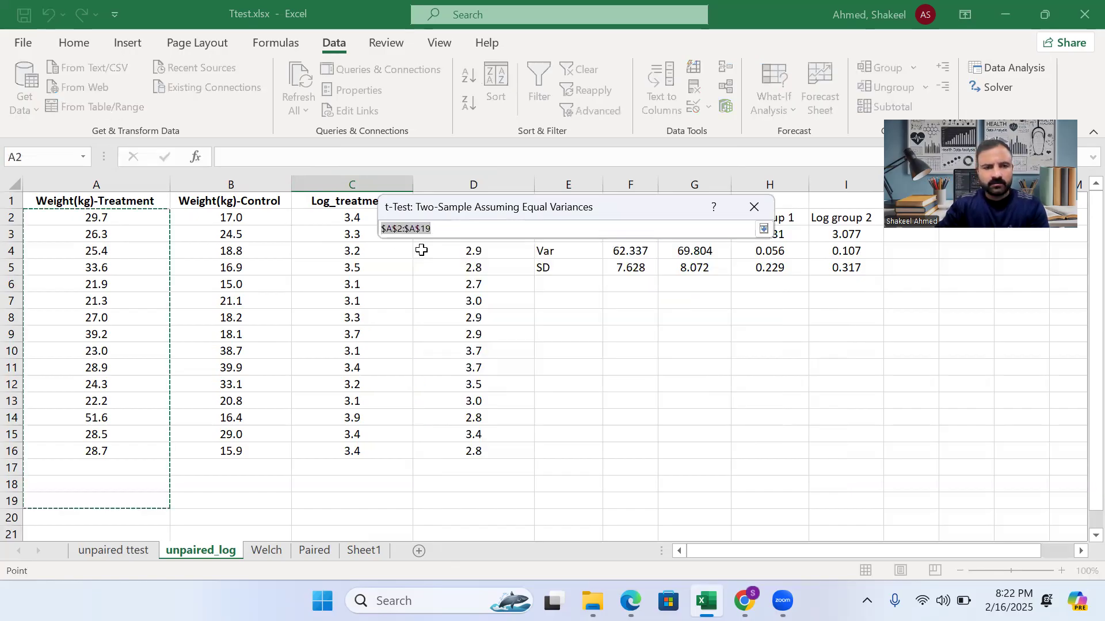
pyautogui.moveTo(342, 214); pyautogui.dragTo(348, 446)
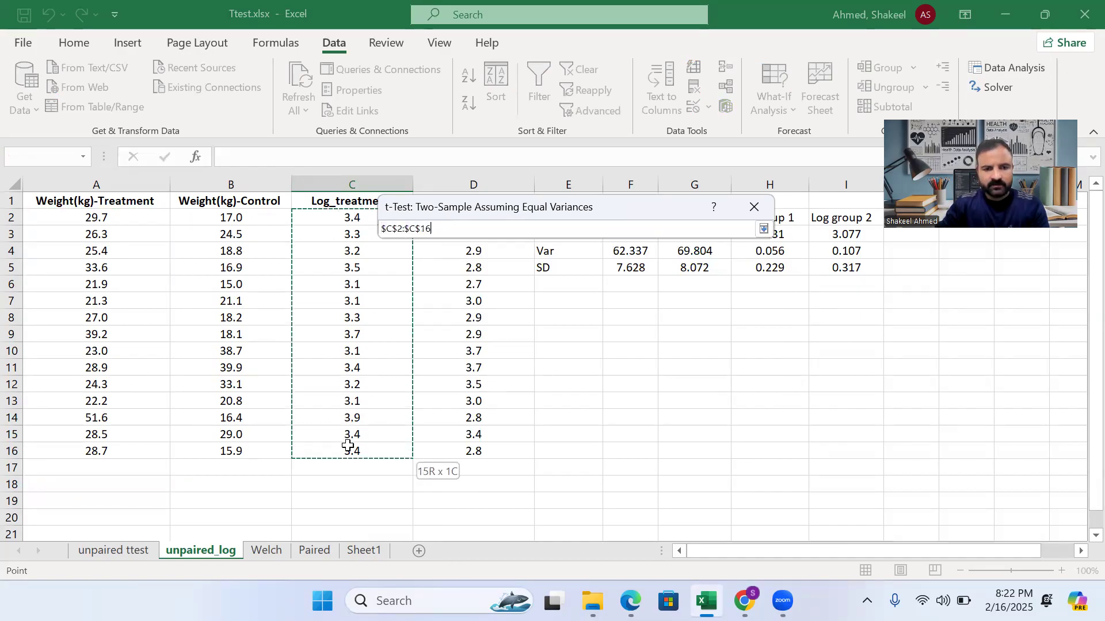
pyautogui.click(763, 228)
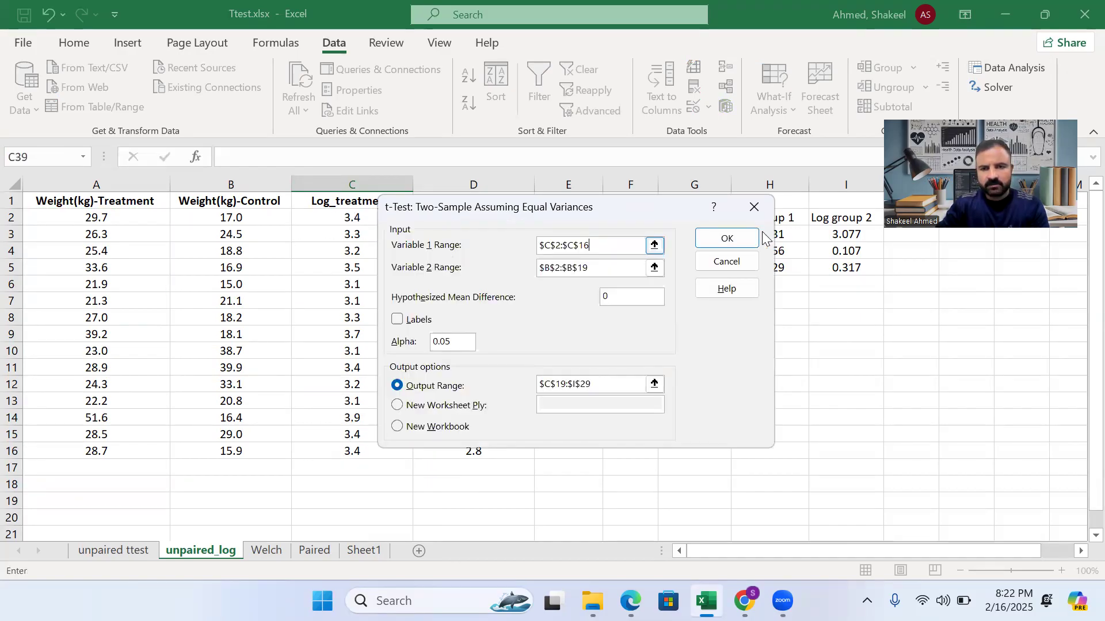
pyautogui.click(655, 268)
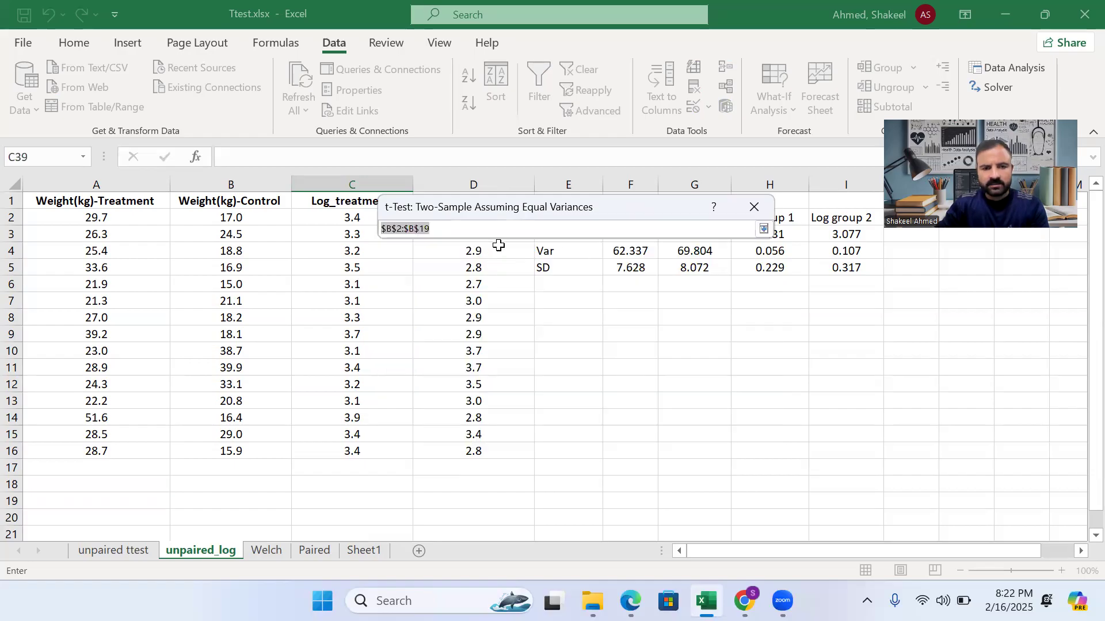
pyautogui.moveTo(495, 207); pyautogui.dragTo(731, 305)
pyautogui.moveTo(475, 217); pyautogui.dragTo(482, 451)
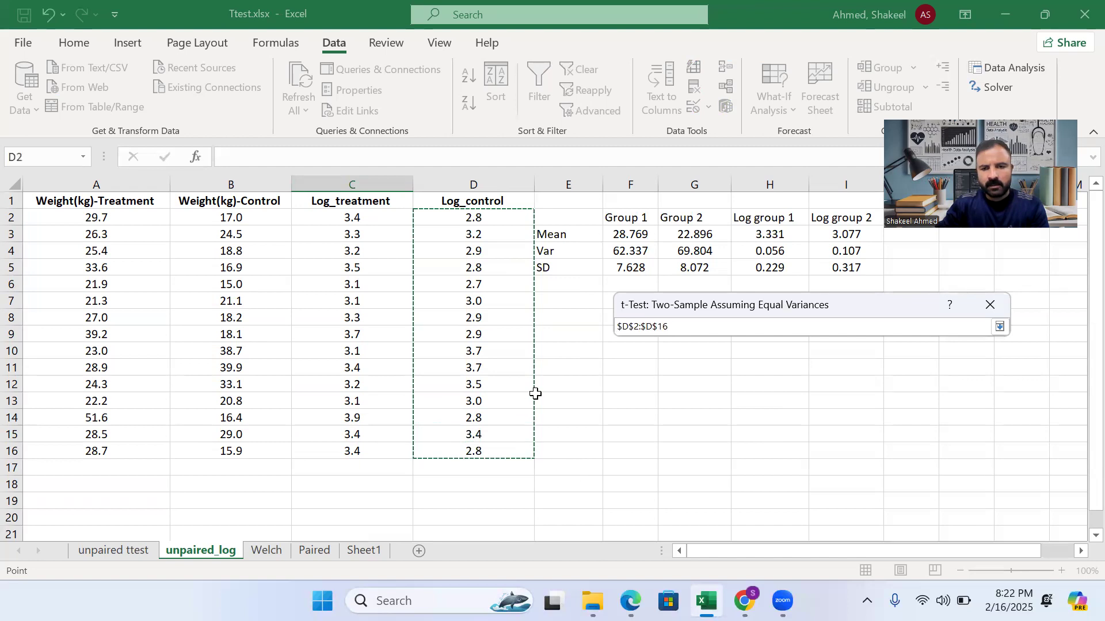
pyautogui.click(999, 326)
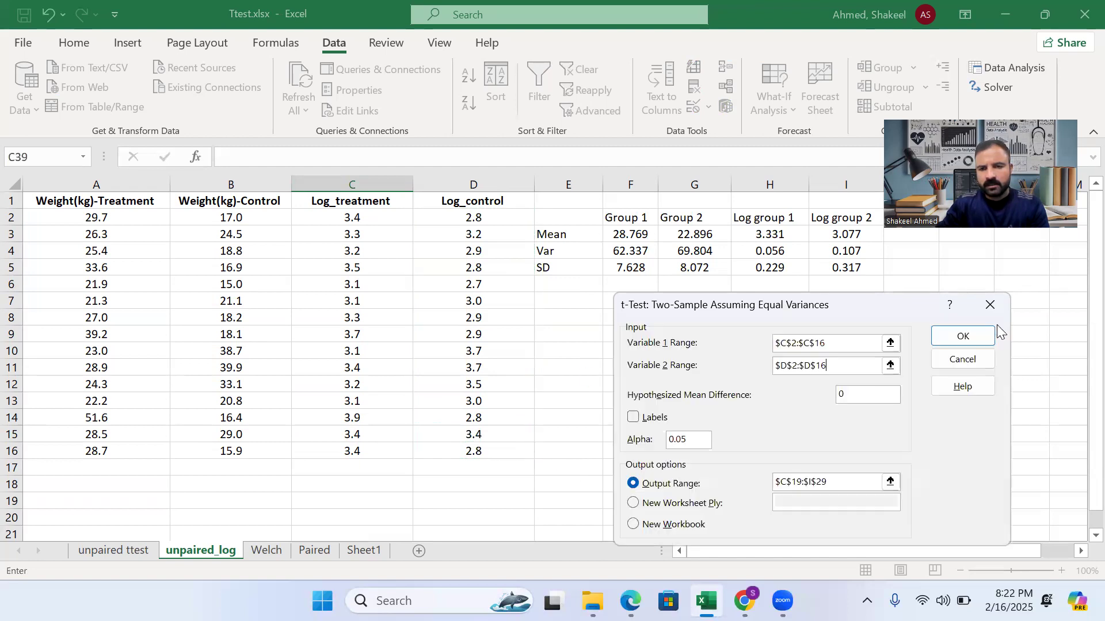
# Set the Output Range to $C$18:$J$29 below the data and run the t-test on the log-transformed weights.
pyautogui.scroll(-2, 853, 395)
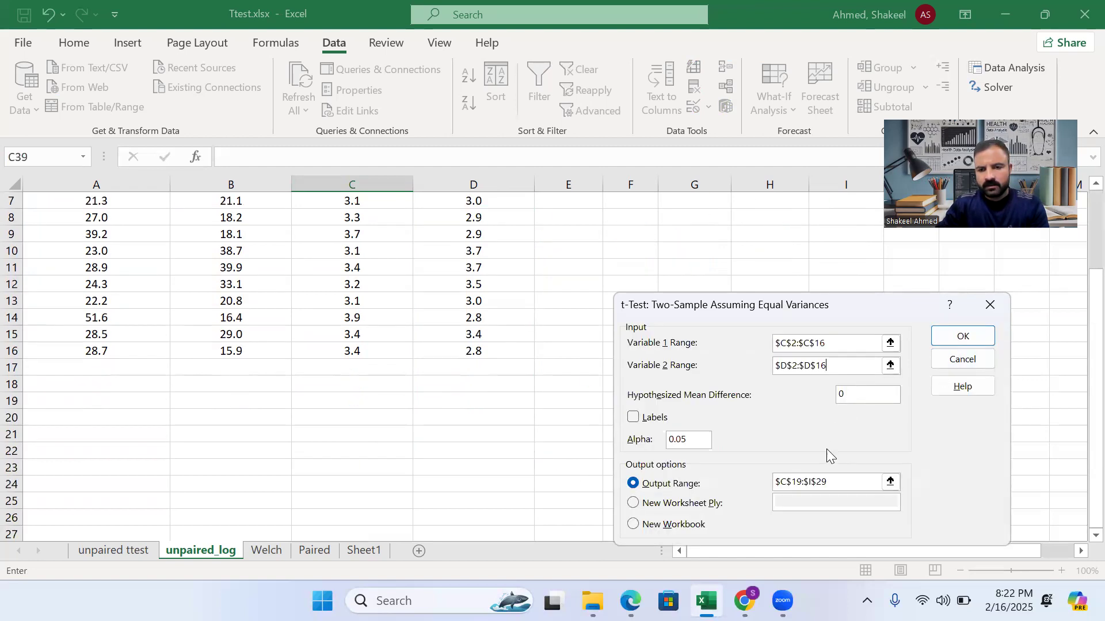
pyautogui.scroll(-1, 825, 454)
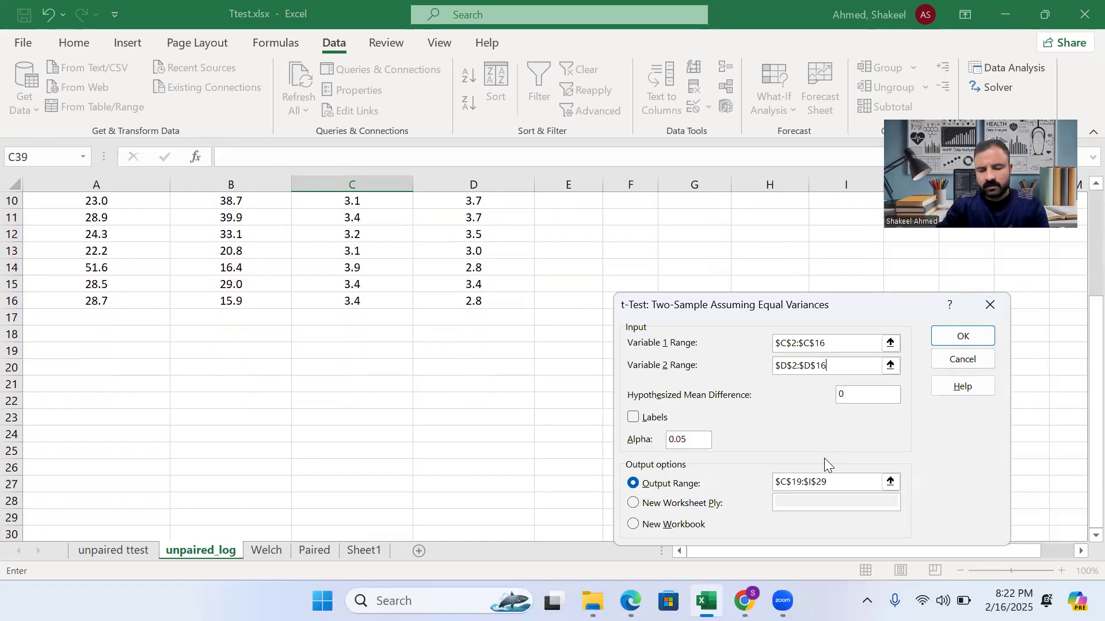
pyautogui.click(890, 482)
pyautogui.moveTo(389, 333); pyautogui.dragTo(884, 516)
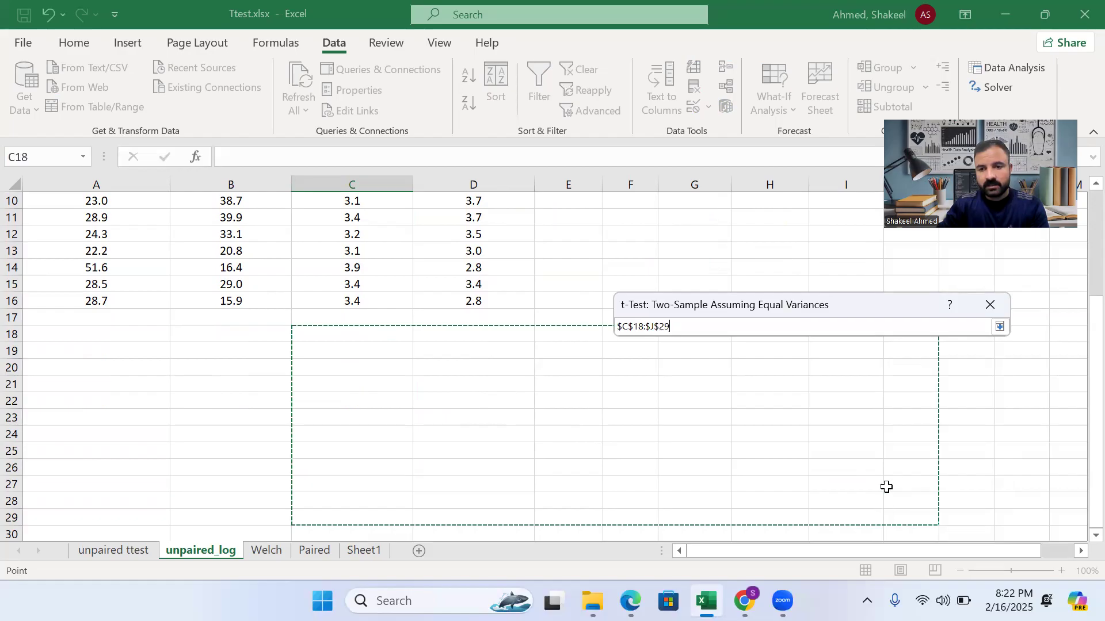
pyautogui.click(1000, 327)
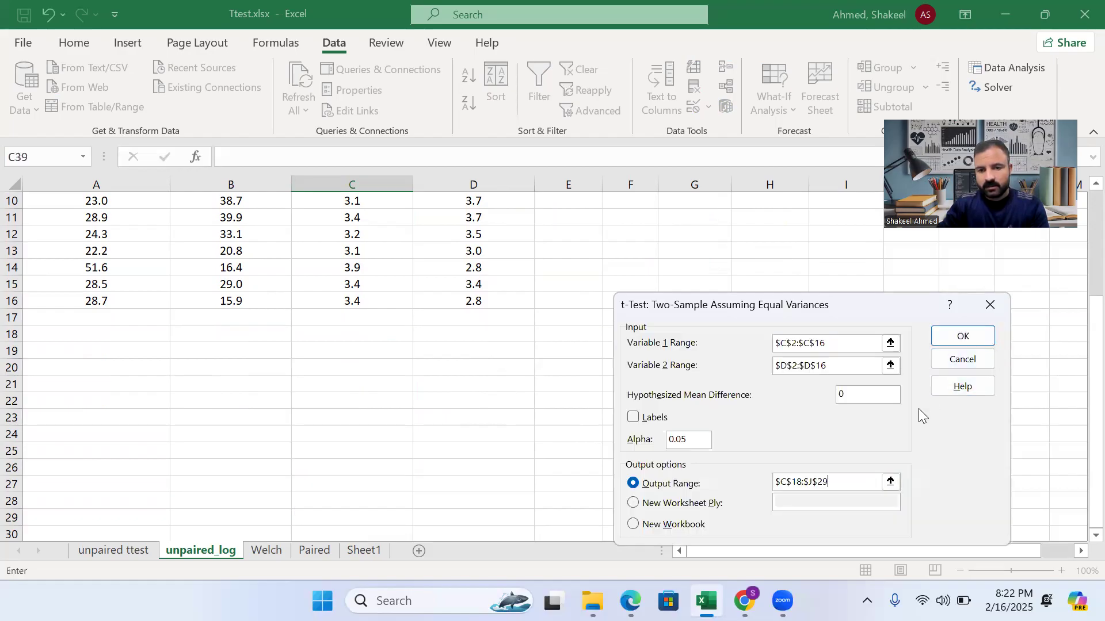
pyautogui.click(963, 337)
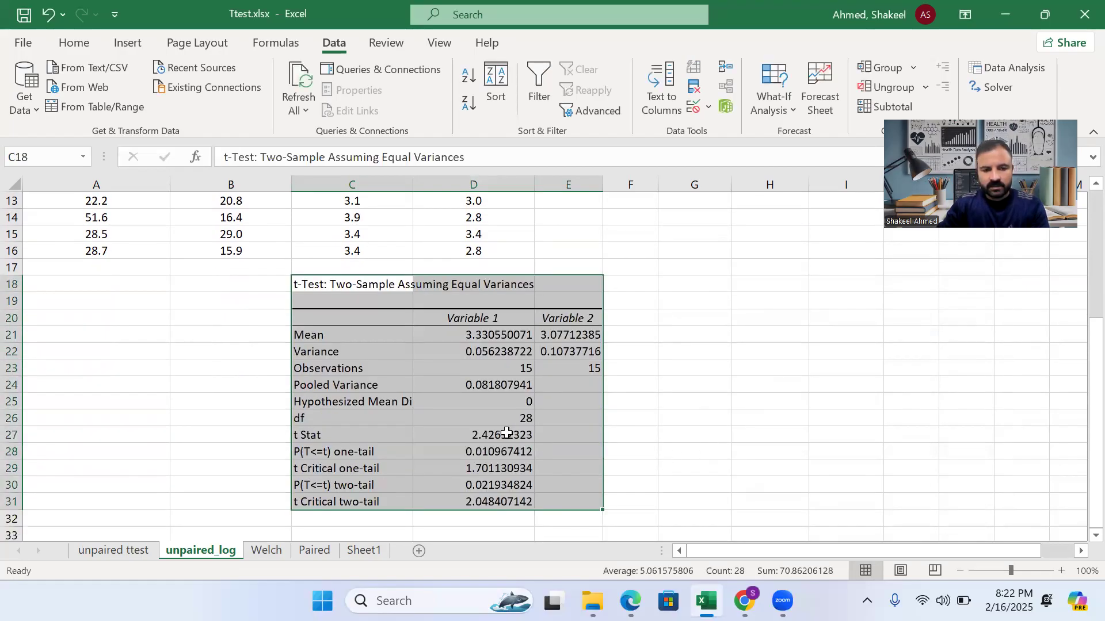
# Examine the t Stat and p-values in the log-data t-test output alongside the group summary statistics above.
pyautogui.click(464, 435)
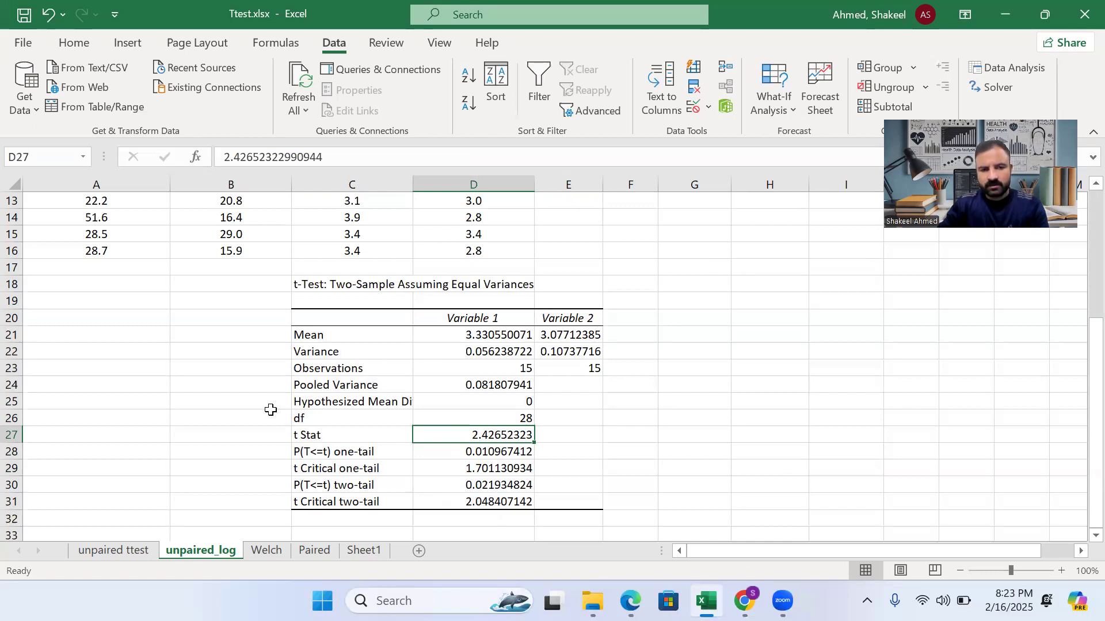
pyautogui.scroll(3, 185, 287)
pyautogui.scroll(-2, 305, 380)
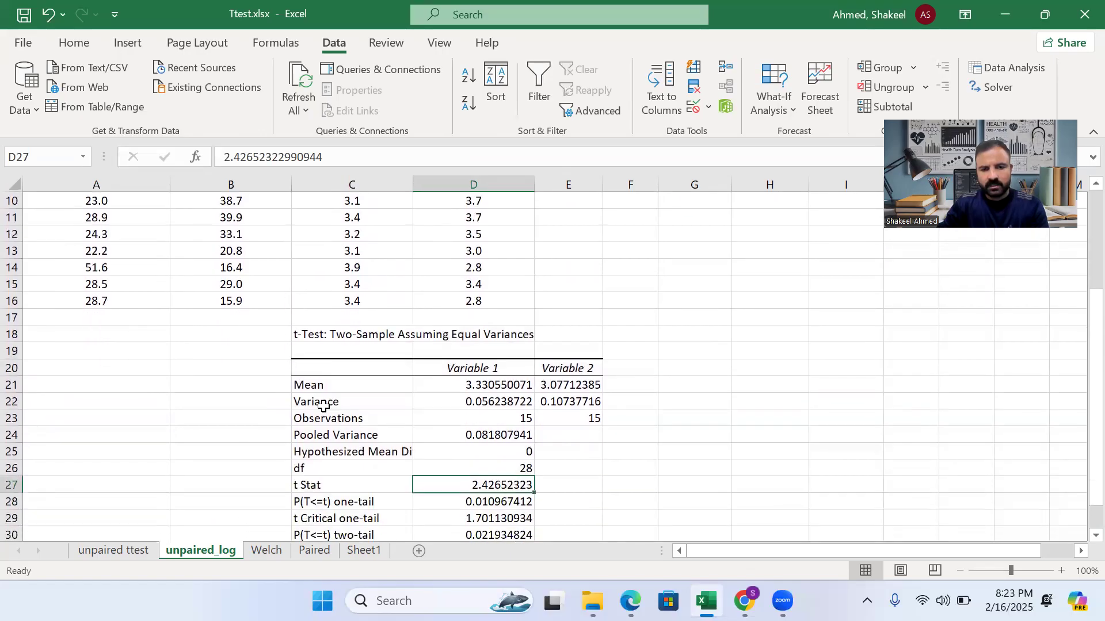
pyautogui.scroll(-1, 454, 431)
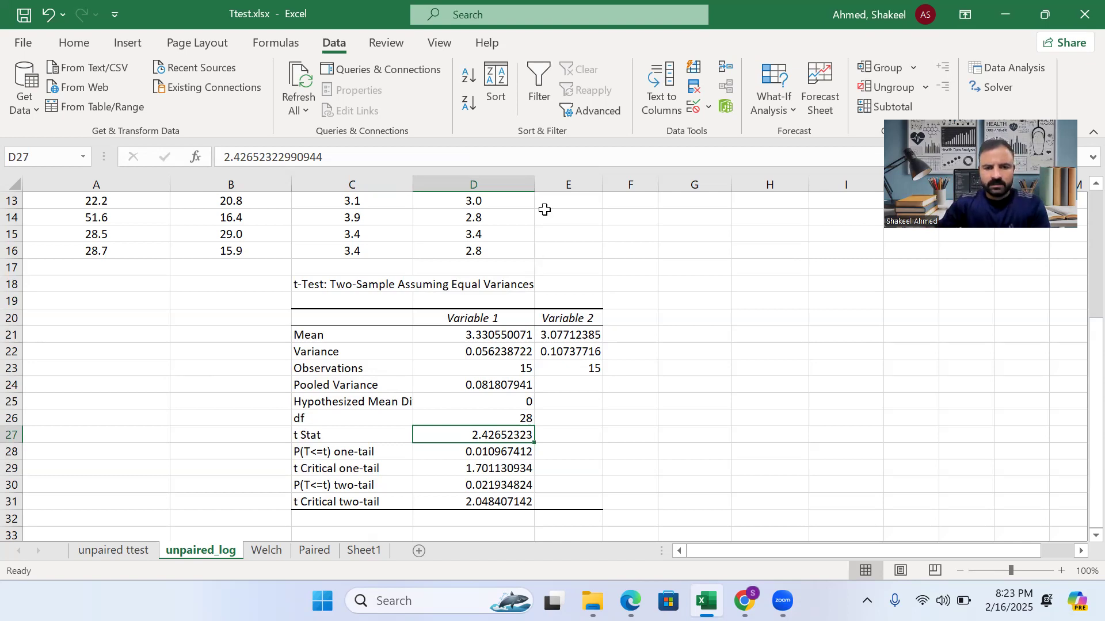
pyautogui.scroll(4, 618, 304)
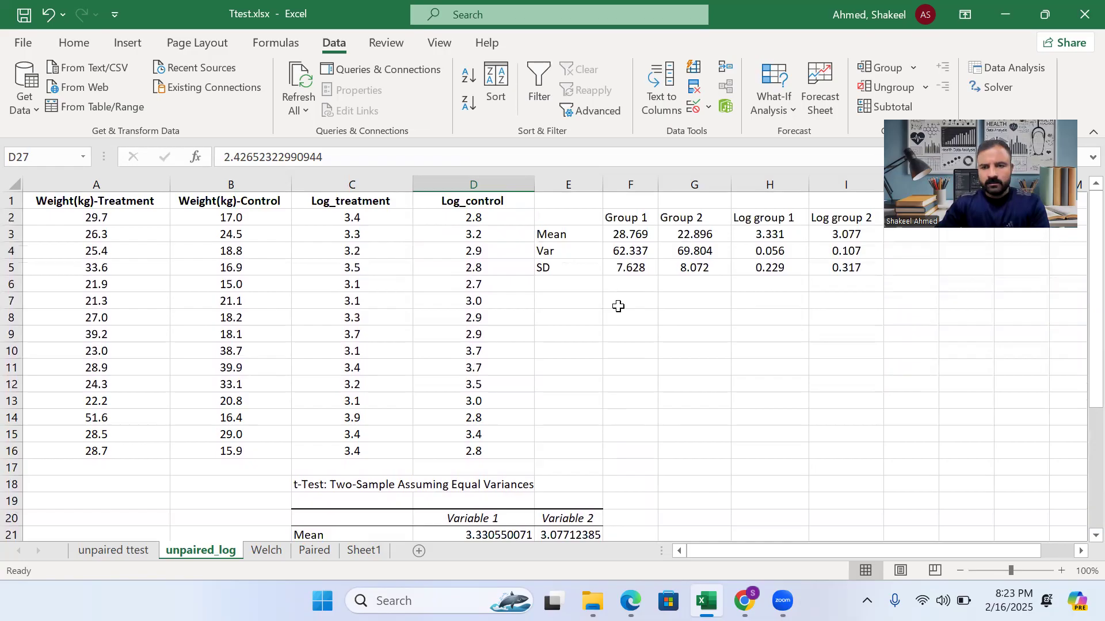
pyautogui.scroll(-4, 618, 306)
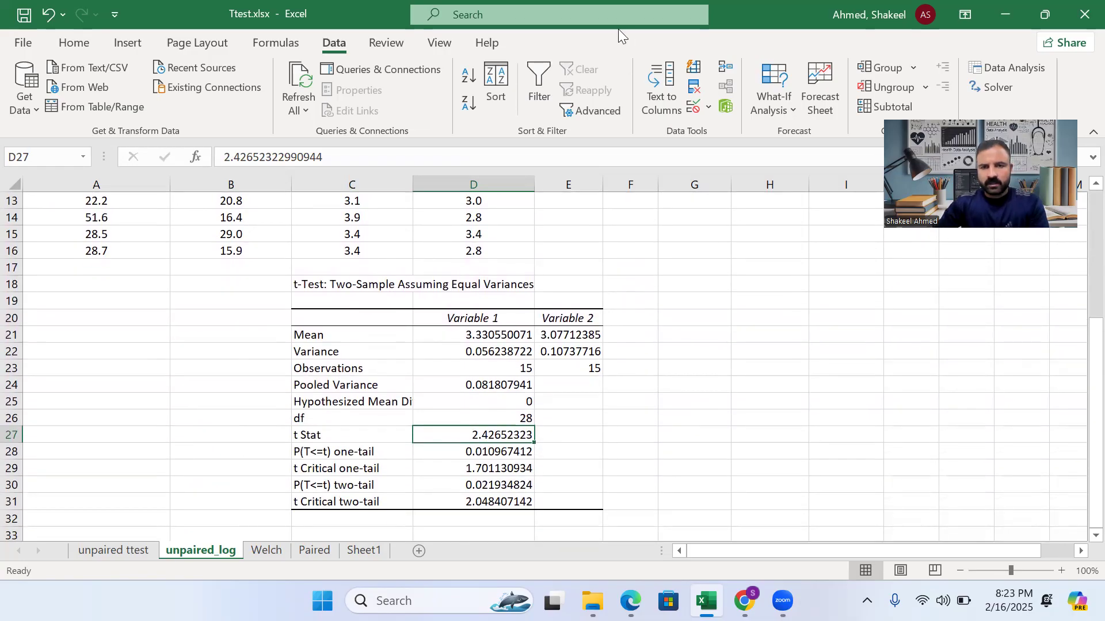